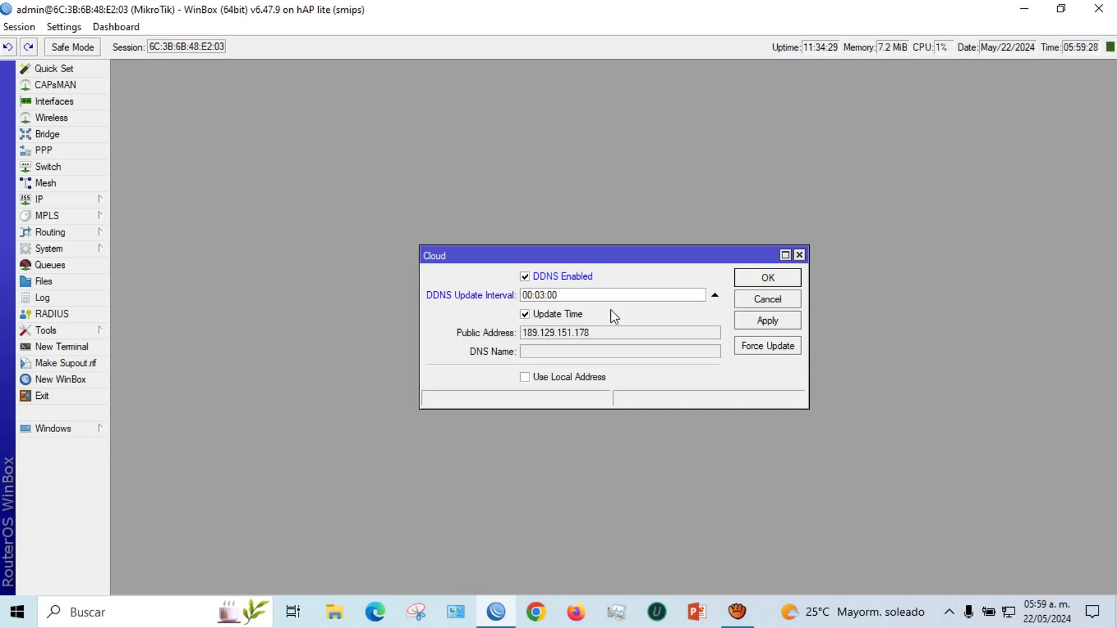
Set the DDNS update interval to 00:01:00 and apply it
key("BackSpace")
type("1")
left_click(755, 320)
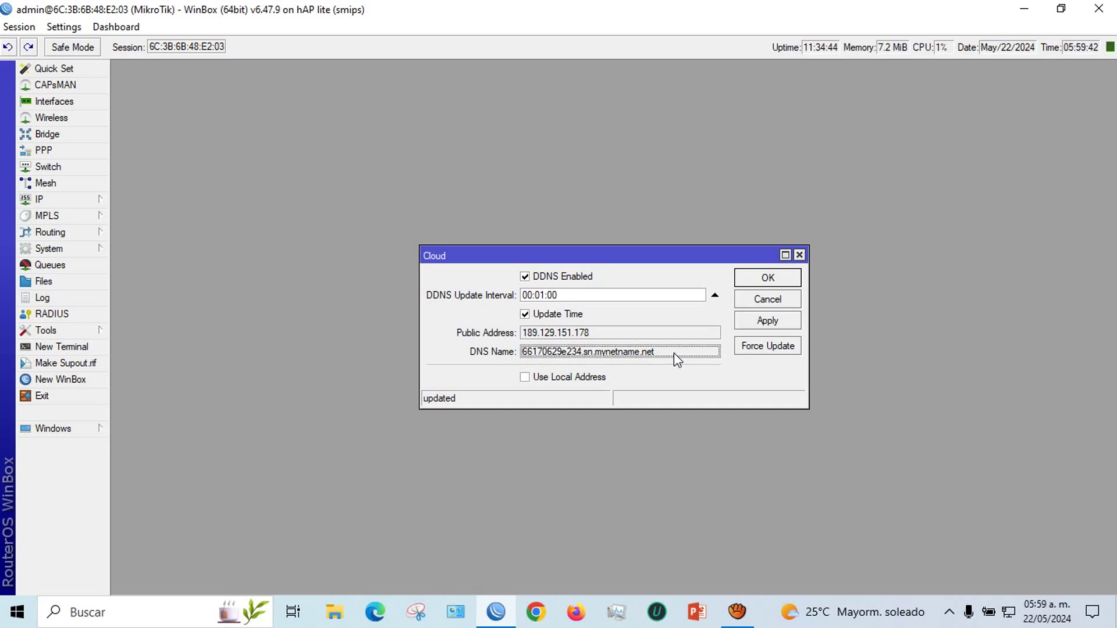
Copy the router's assigned DNS name and close the Cloud settings
left_click_drag(655, 353, 538, 353)
right_click(541, 349)
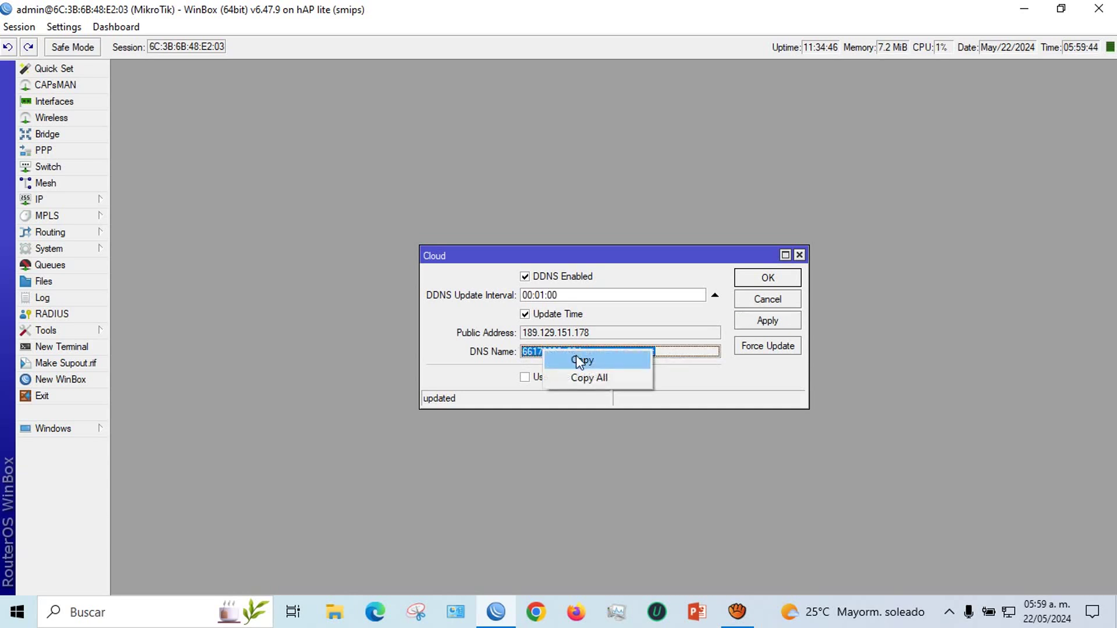
left_click(580, 360)
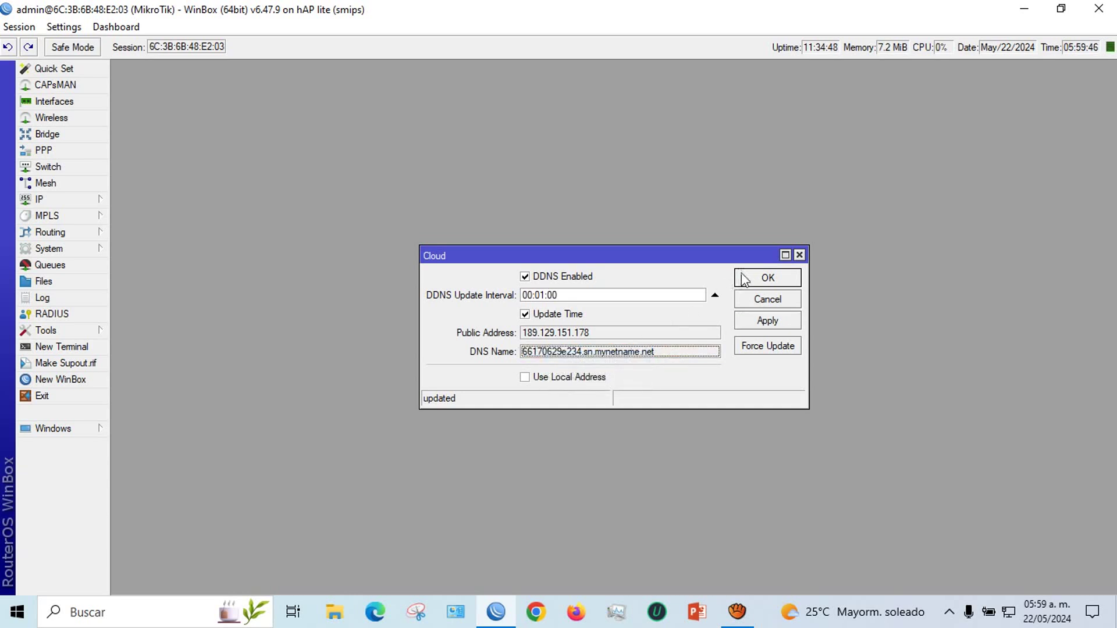
left_click(799, 255)
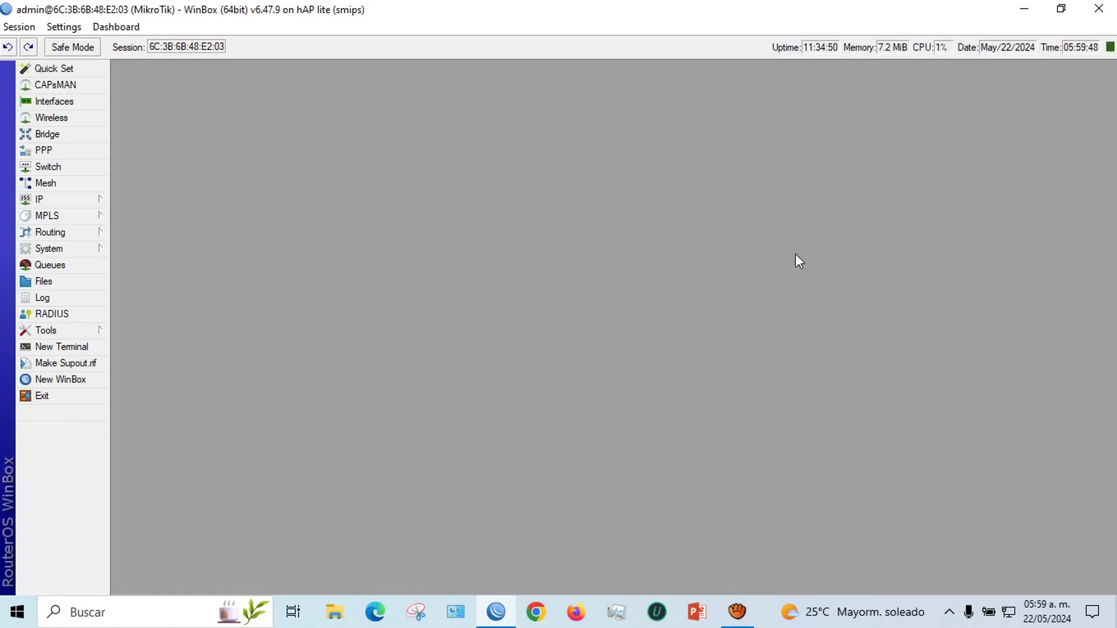
Open 192.168.7.254 in Chrome and sign in to the modem with the saved password
left_click(532, 620)
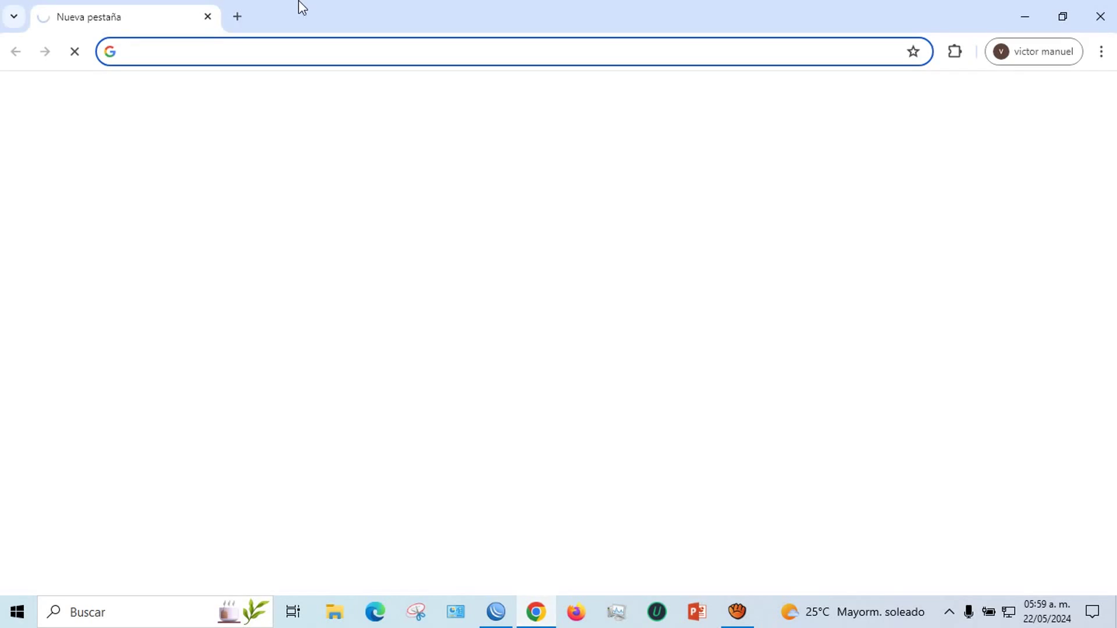
left_click(251, 48)
type("1")
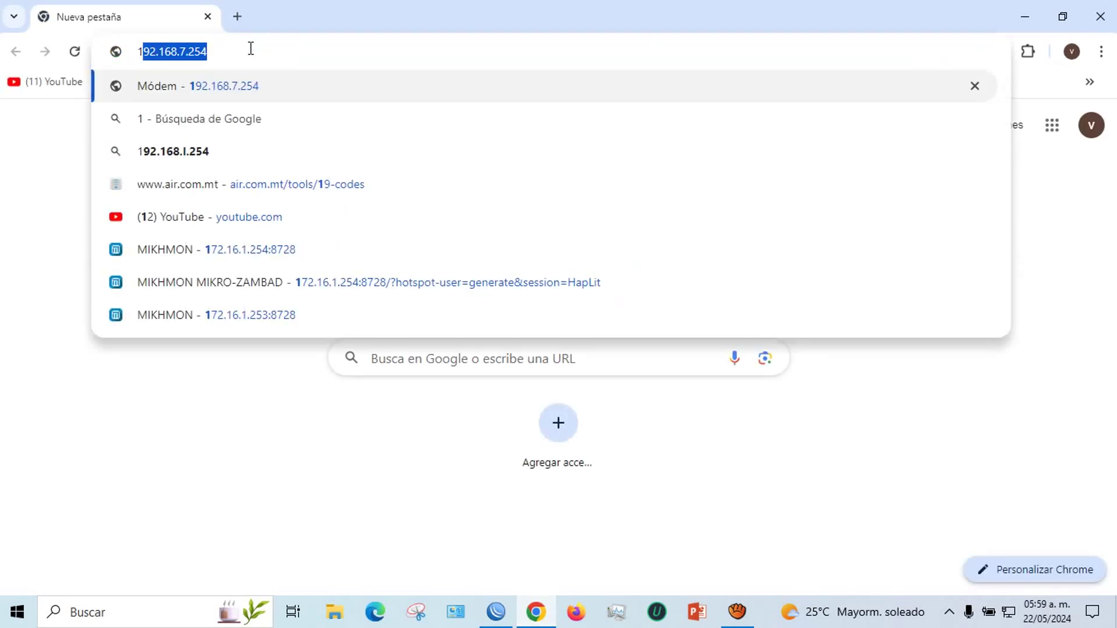
key("Return")
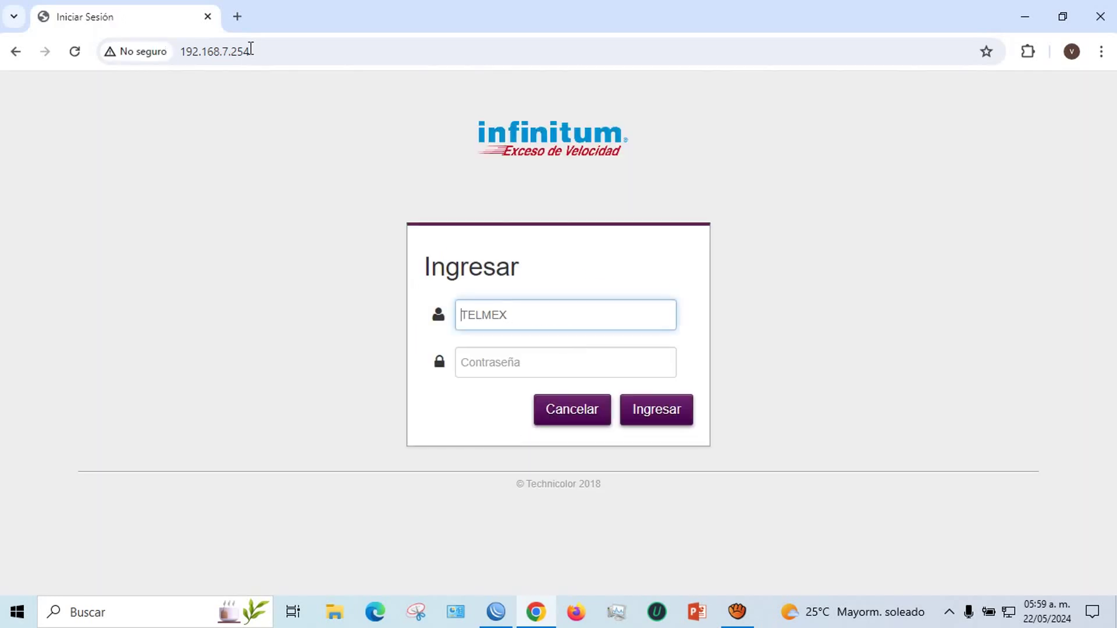
left_click(481, 363)
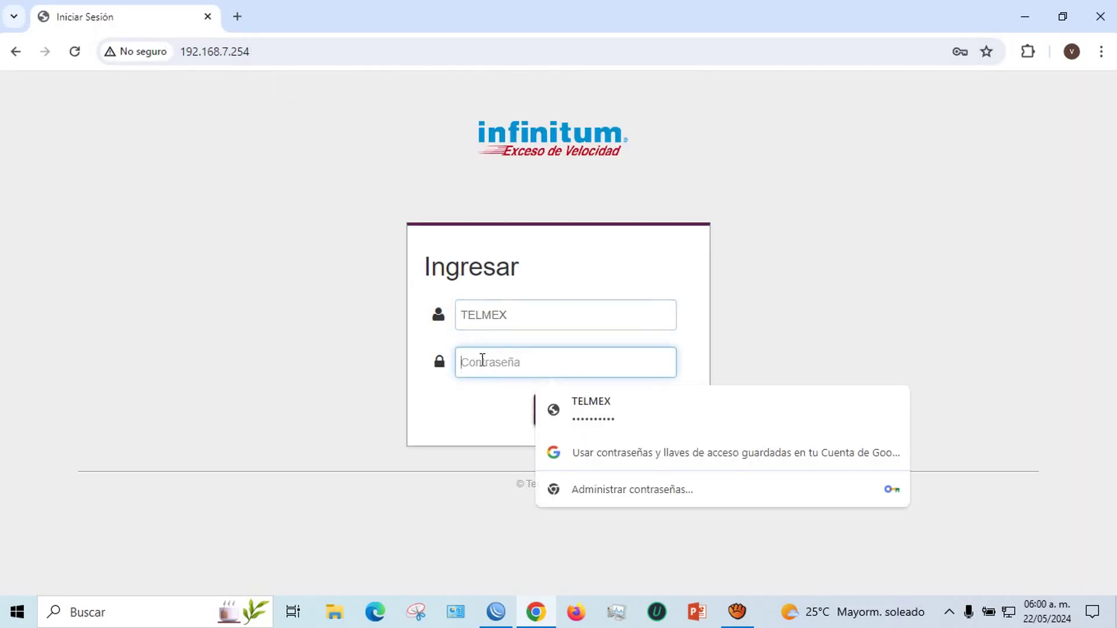
left_click(595, 398)
left_click(655, 410)
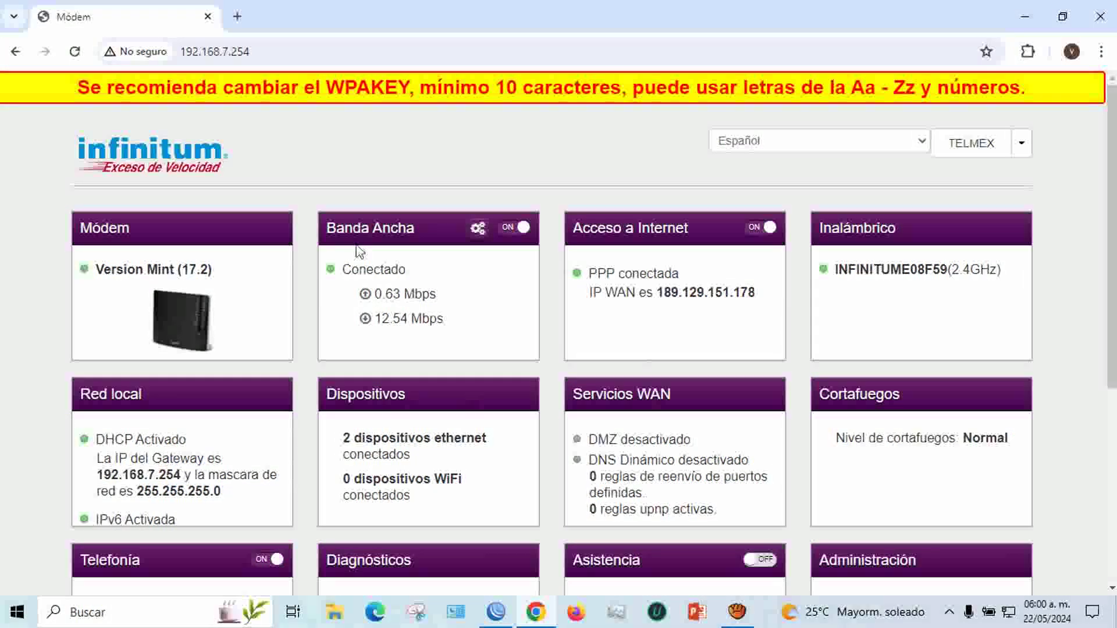
In the advanced Servicios WAN options, switch DMZ on with MikroTik (192.168.7.100) as Destino
scroll(693, 344, "down", 2)
scroll(694, 341, "up", 2)
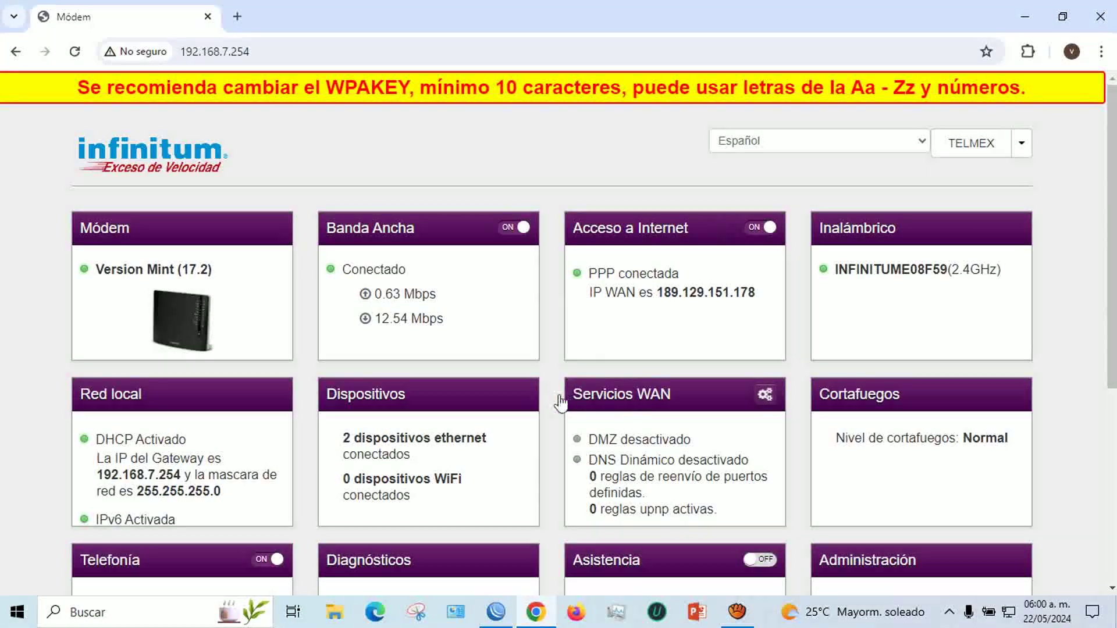
mouse_move(720, 406)
left_click(765, 395)
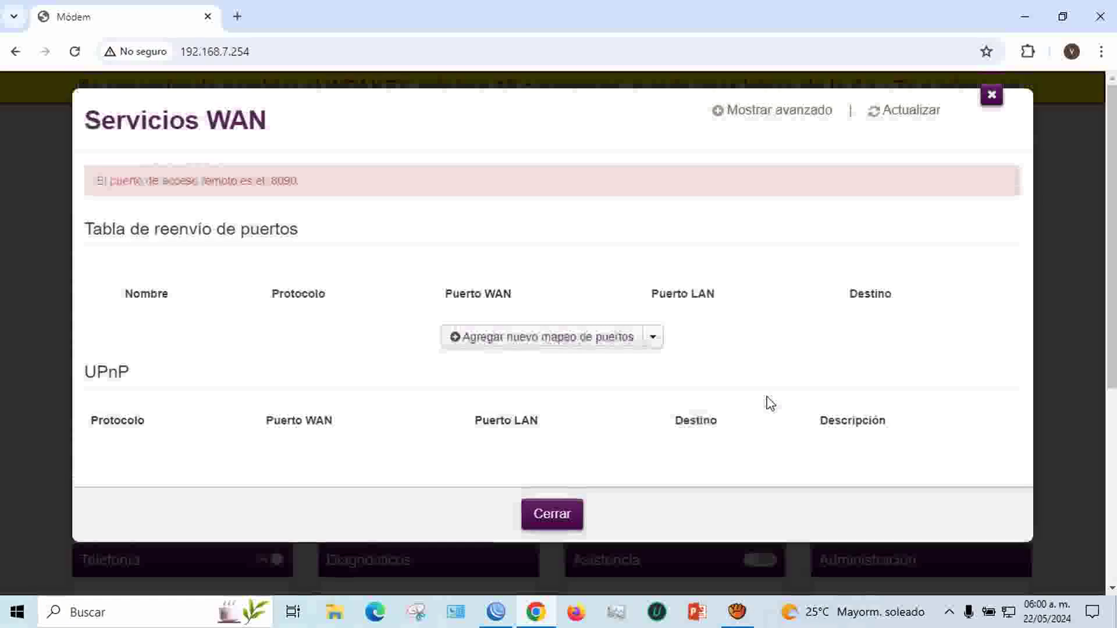
left_click(771, 113)
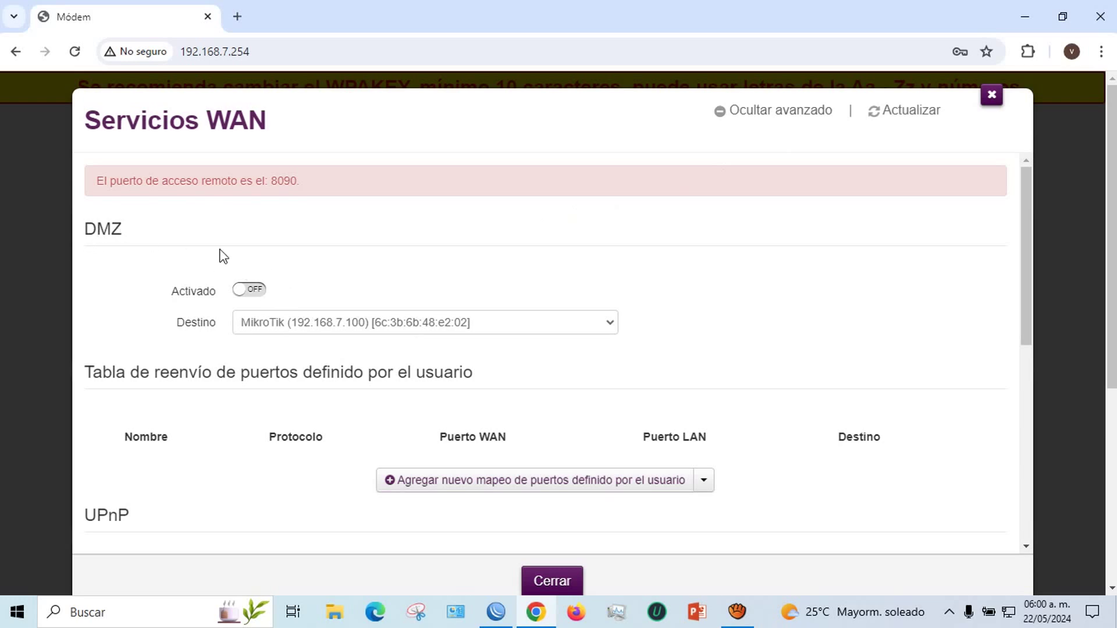
left_click(240, 297)
left_click(471, 327)
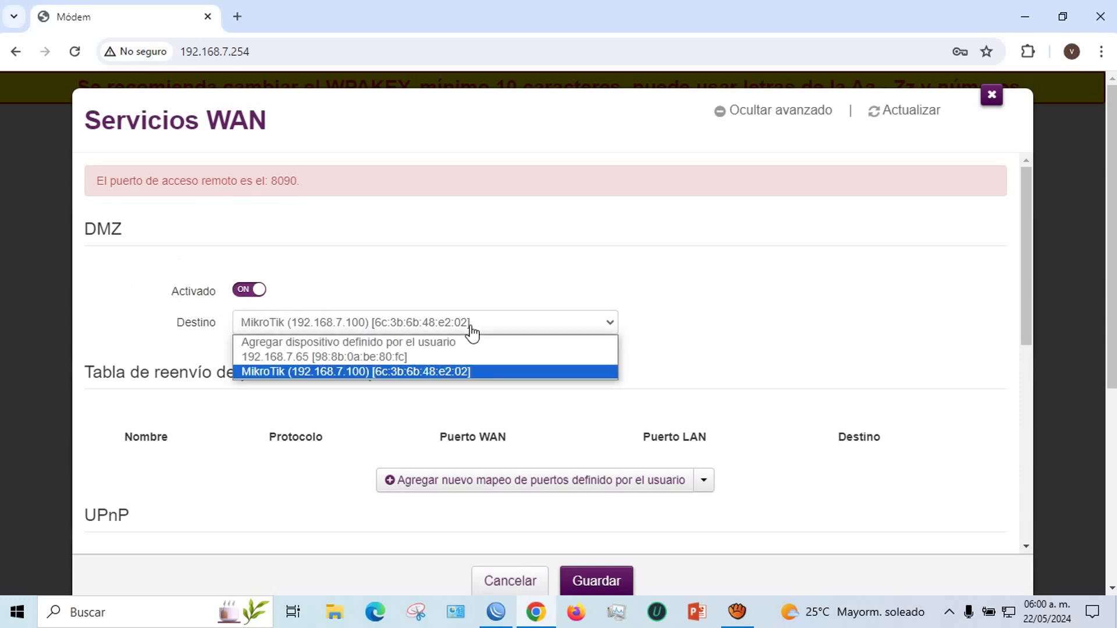
left_click(453, 375)
left_click(496, 612)
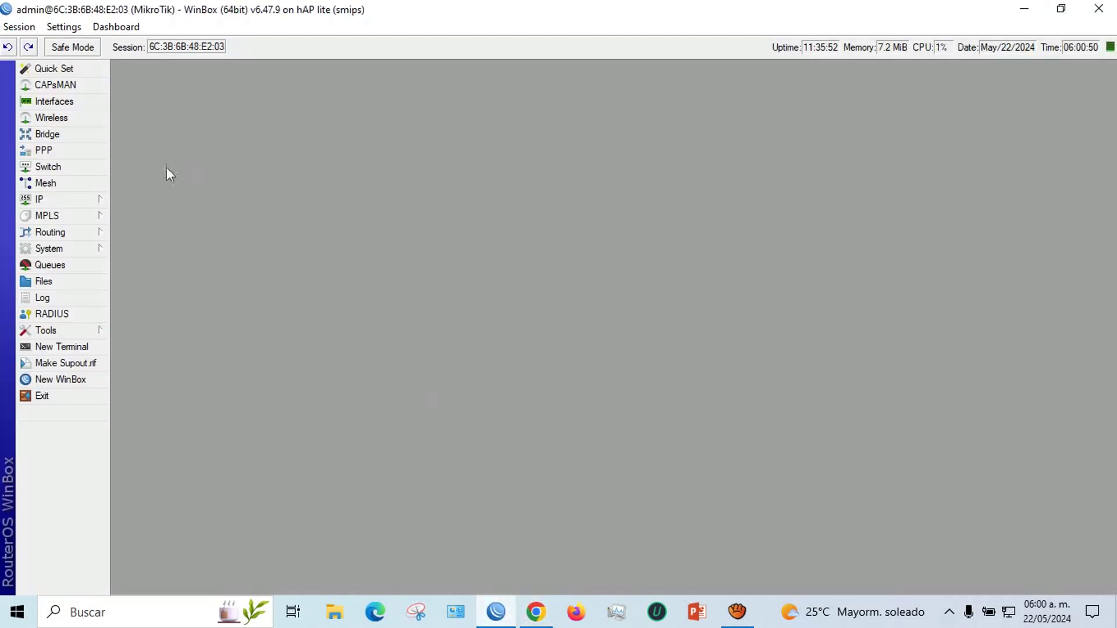
Check in IP > Addresses that the router's ether1 address is 192.168.7.100/24
left_click(69, 199)
left_click(145, 232)
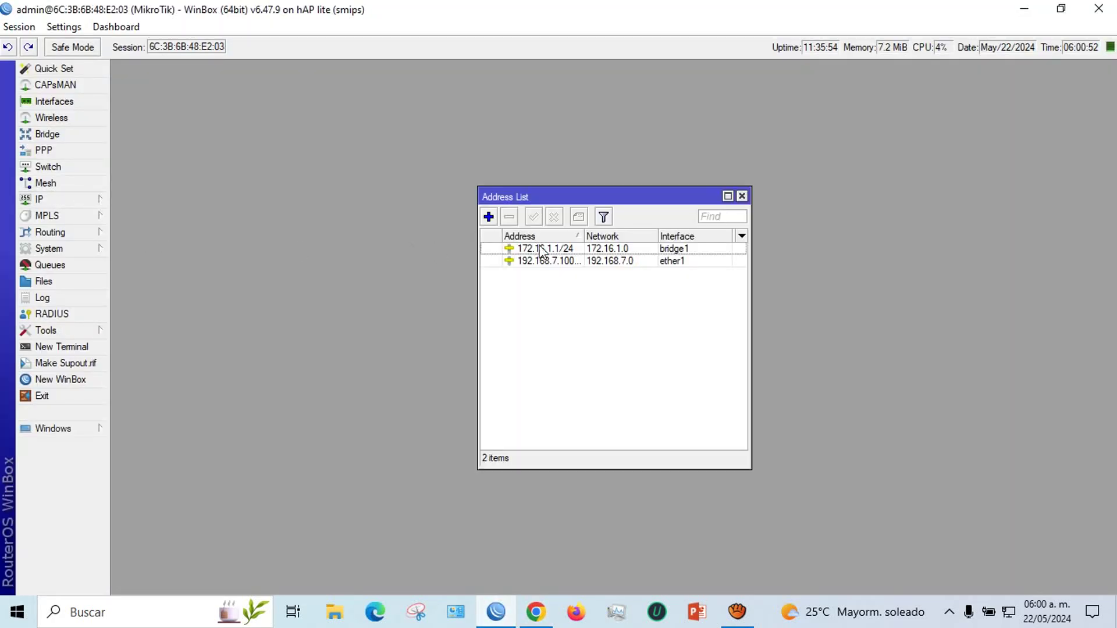
left_click(572, 260)
left_click_drag(589, 239, 598, 237)
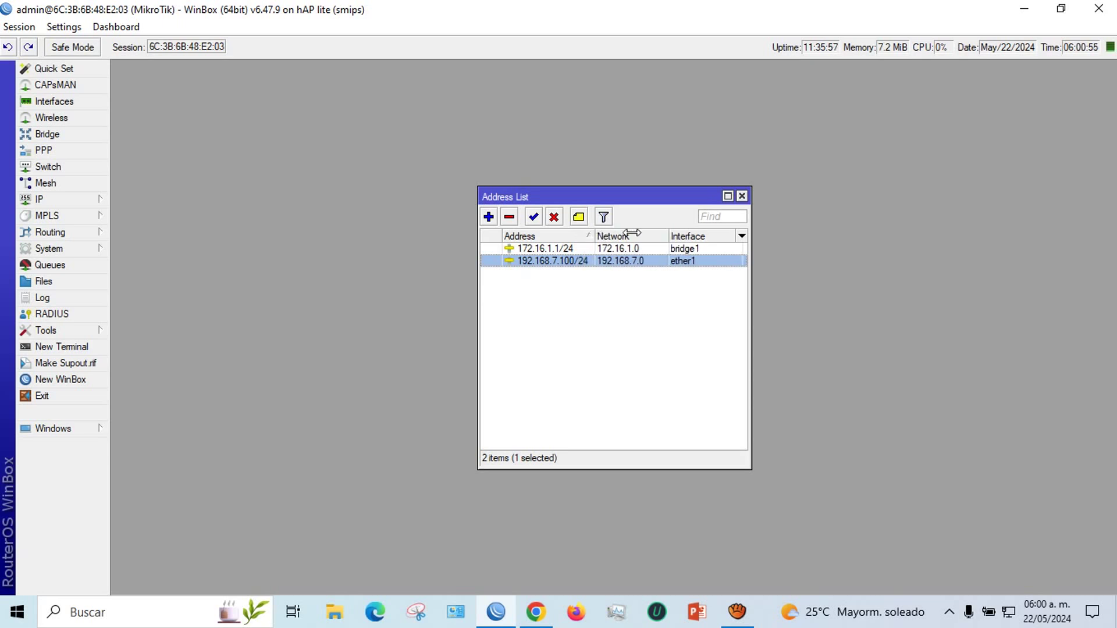
left_click(745, 198)
left_click(536, 612)
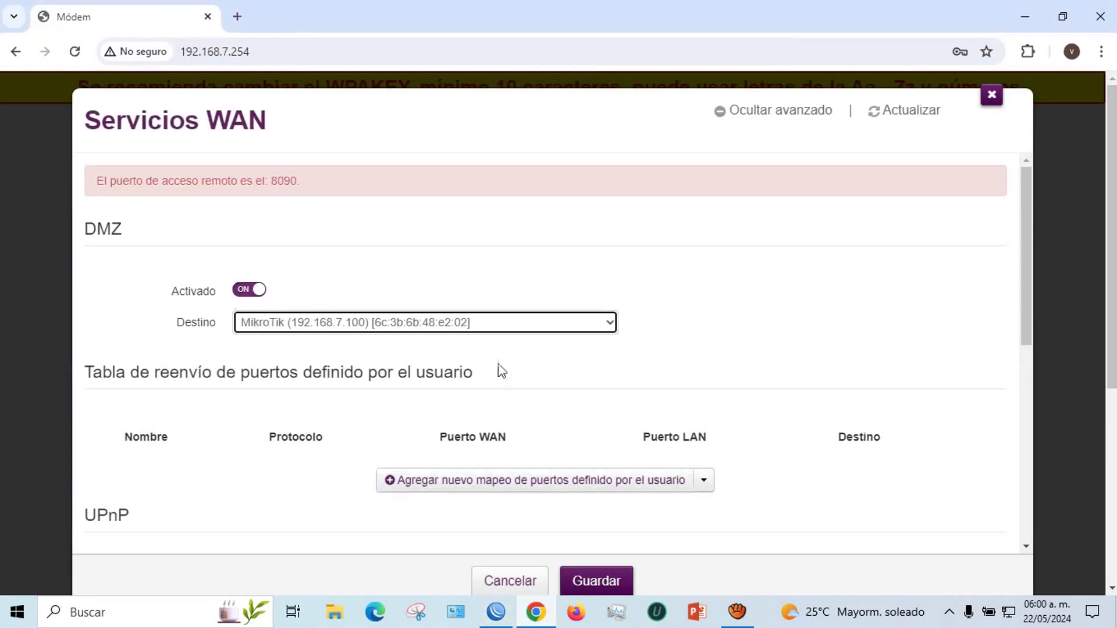
Reselect MikroTik as DMZ destination, save with Guardar, and close the WAN services settings
left_click(363, 337)
left_click(361, 371)
scroll(620, 501, "down", 3)
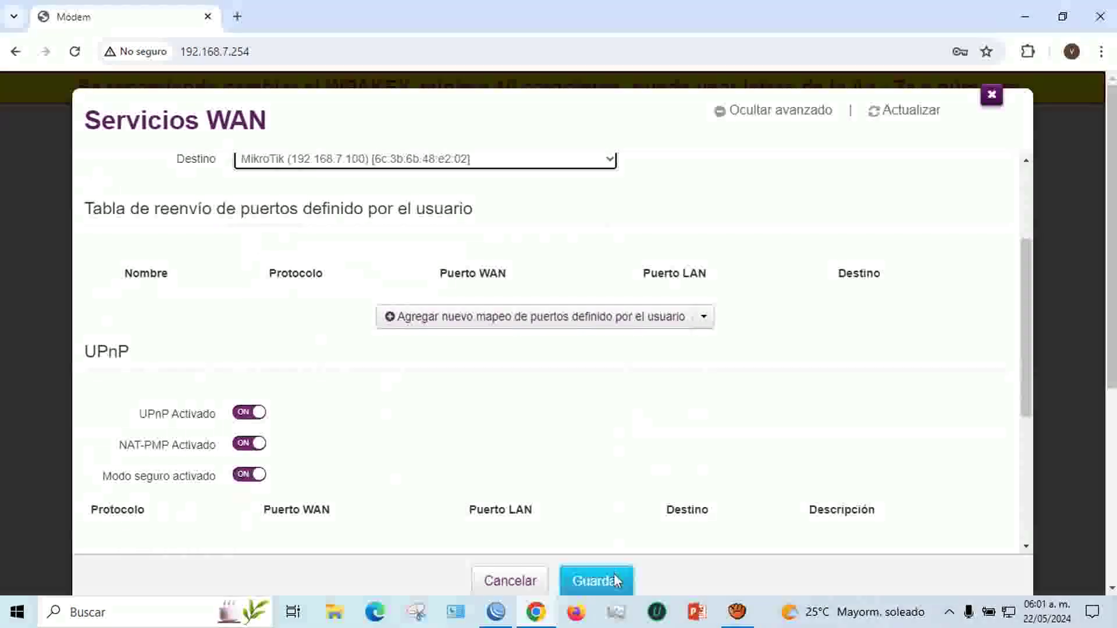
left_click(613, 579)
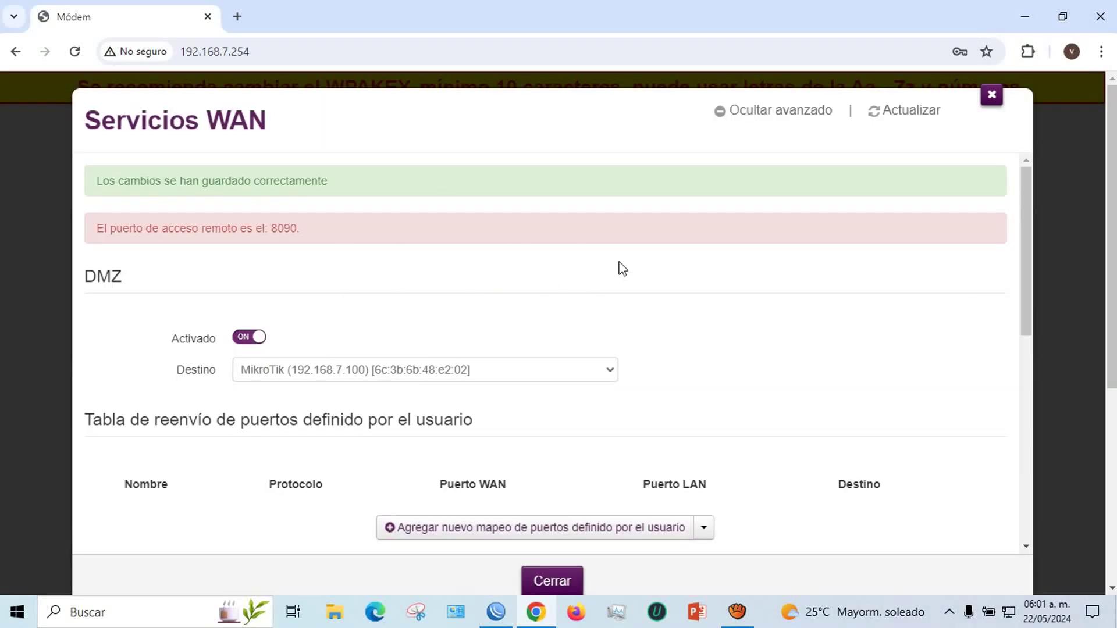
left_click(992, 95)
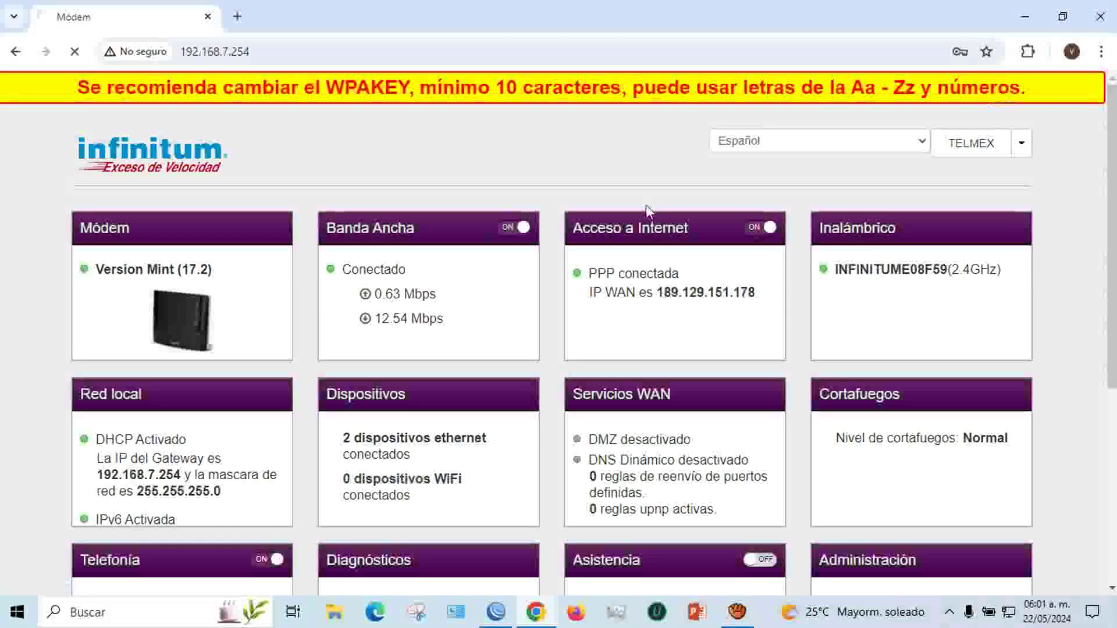
left_click(1030, 26)
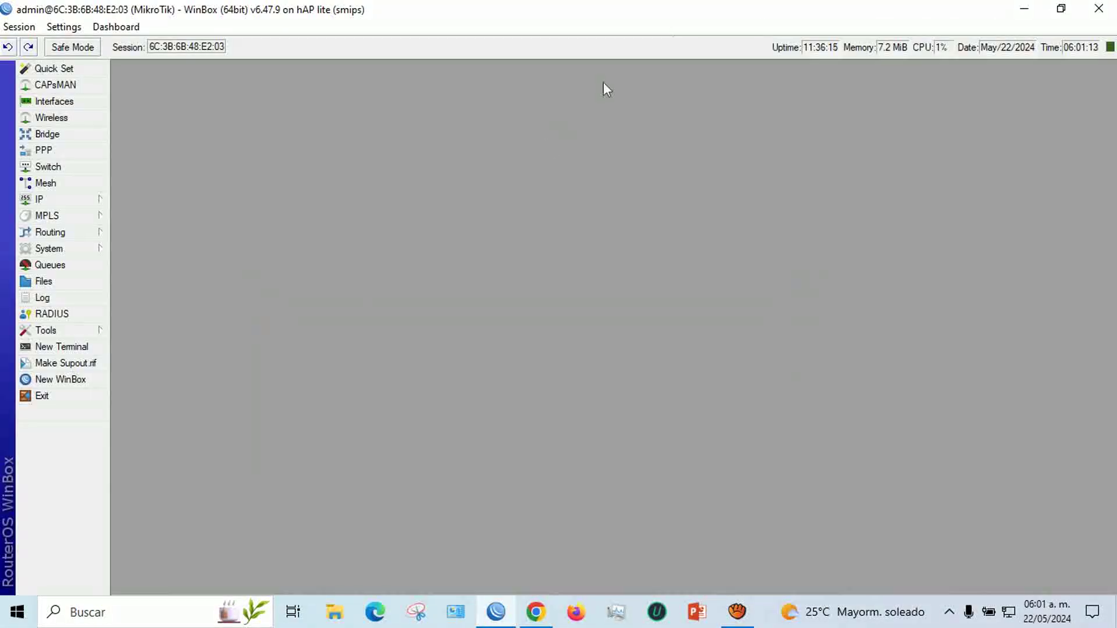
Run MikhmonServer.exe from the Mikhmon Server folder and open Mikhmon in the browser
left_click(1023, 8)
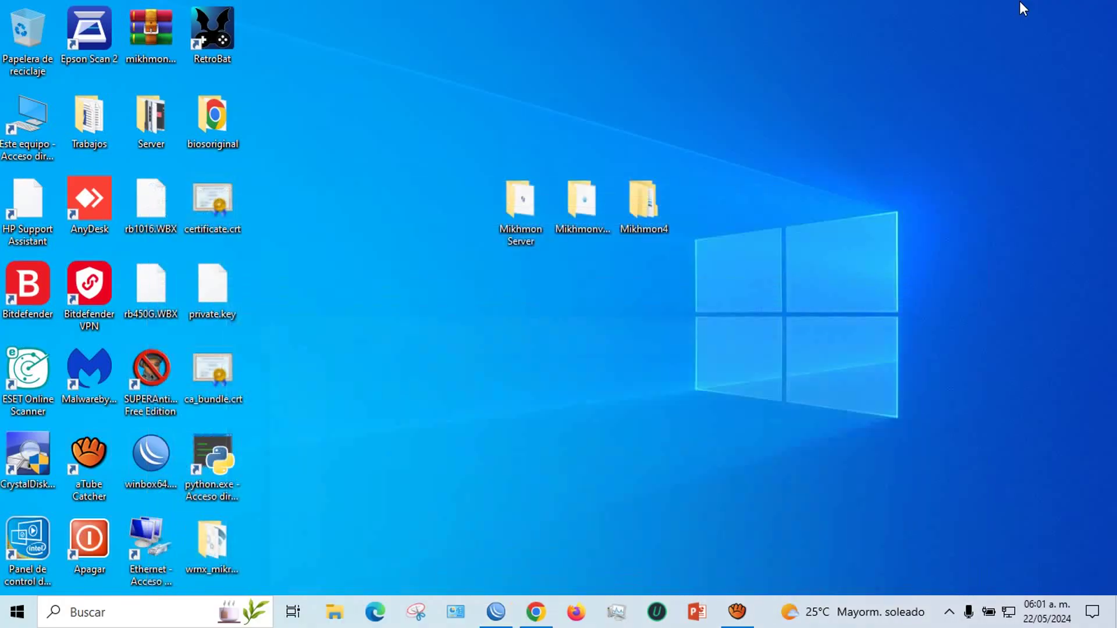
double_click(514, 207)
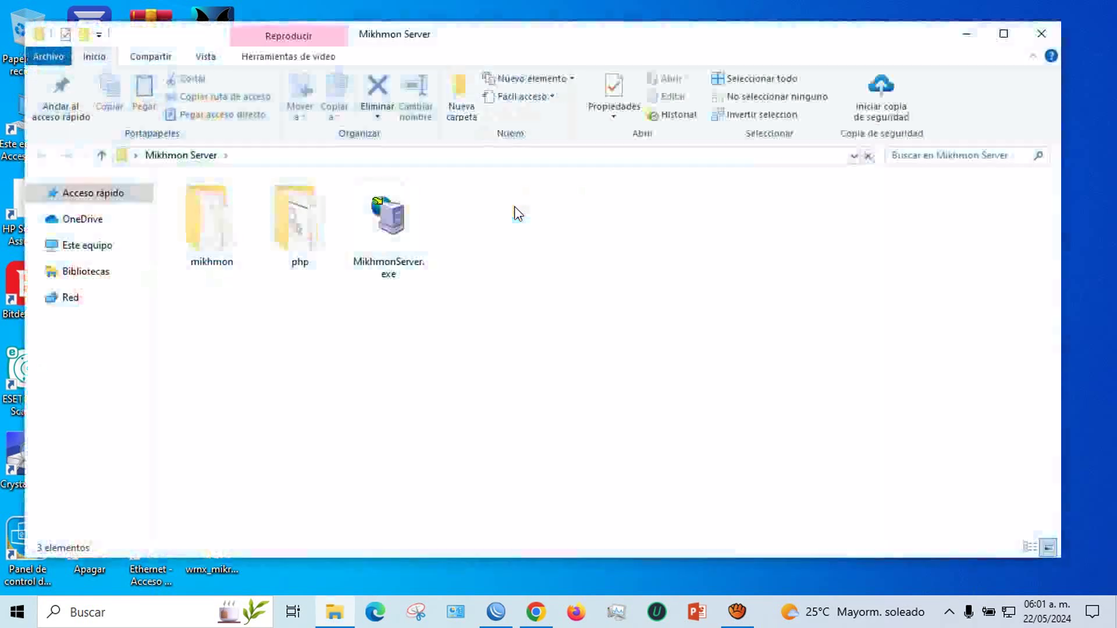
left_click(378, 218)
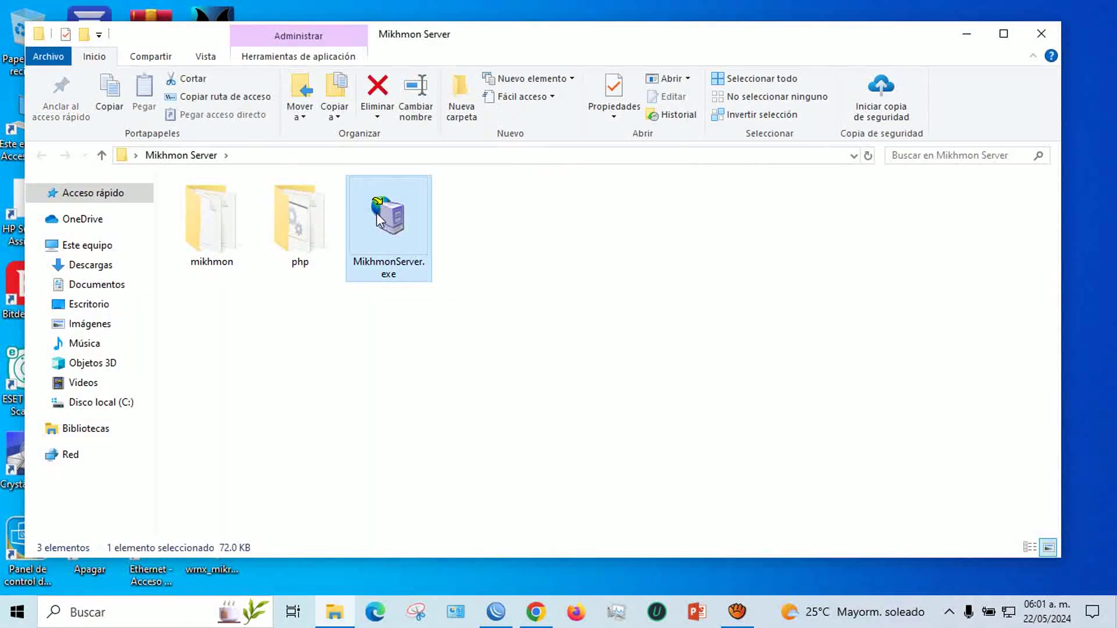
double_click(378, 218)
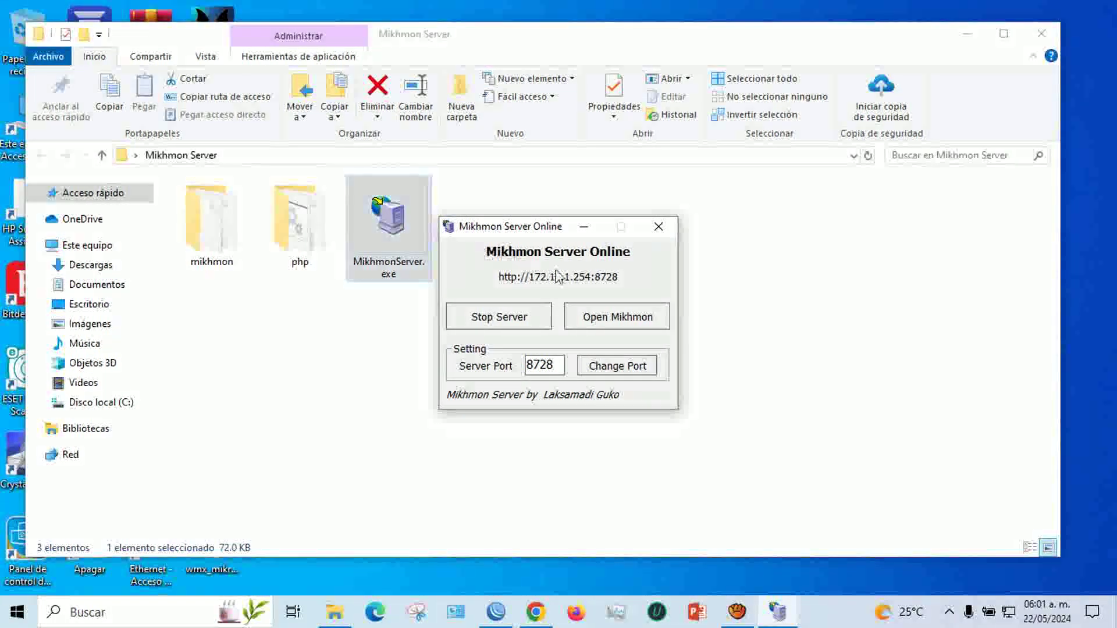
left_click(604, 324)
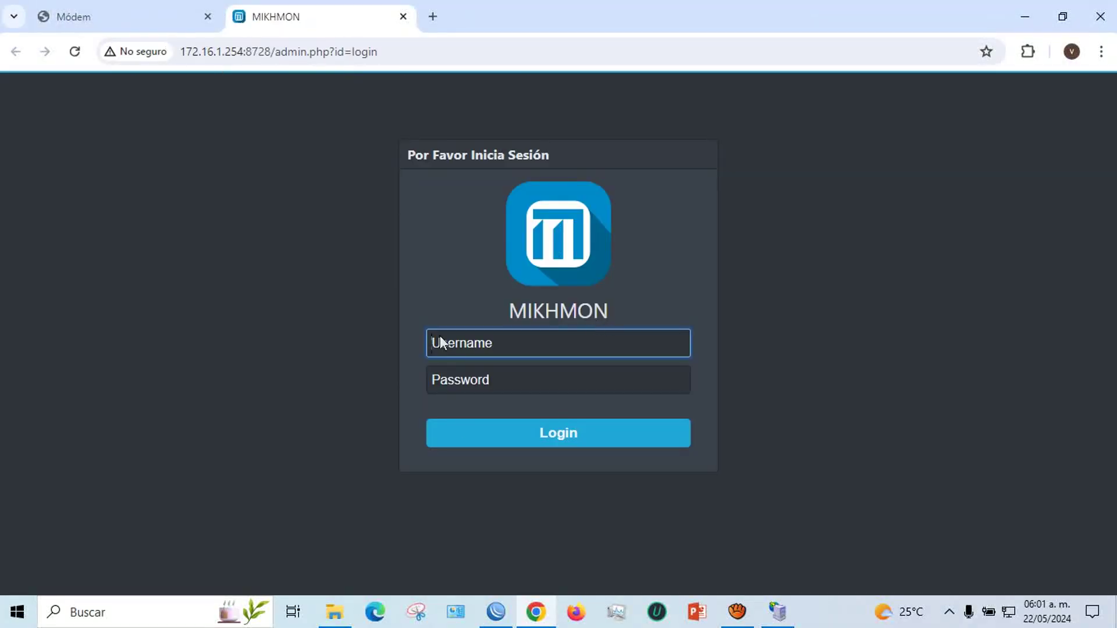
key("alt+Tab")
Show the Hotspot IP Bindings list
left_click(50, 198)
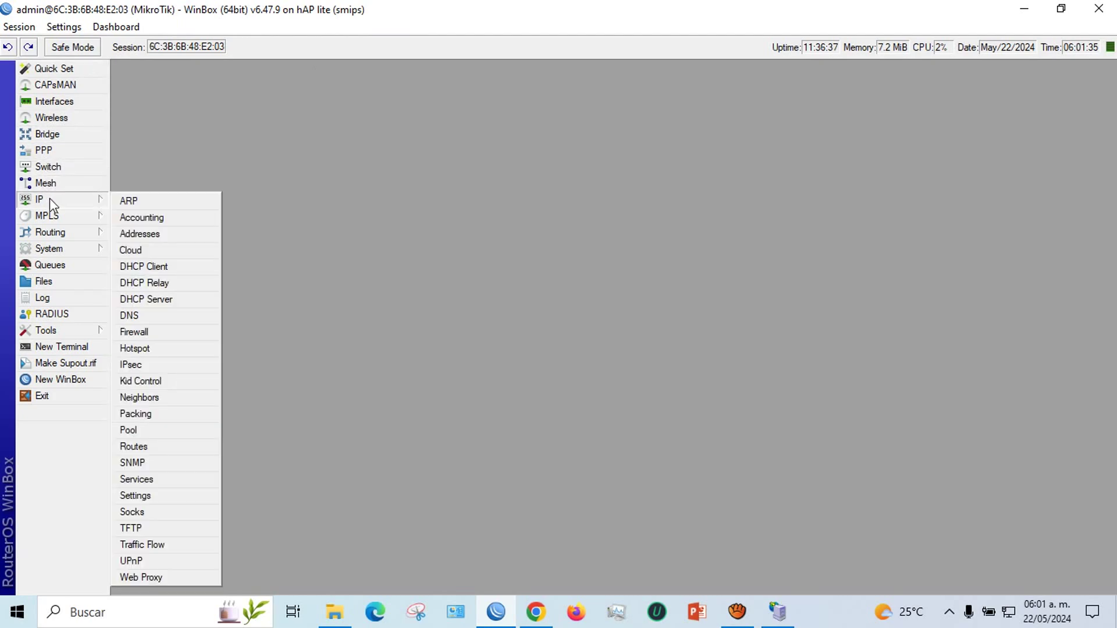
left_click(135, 347)
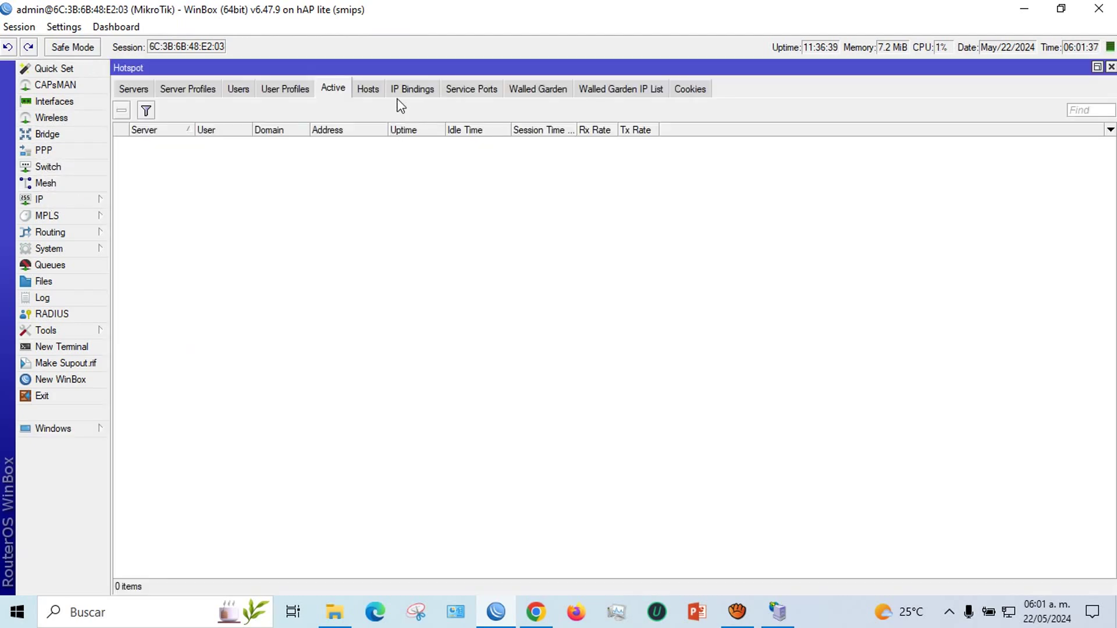
left_click(410, 94)
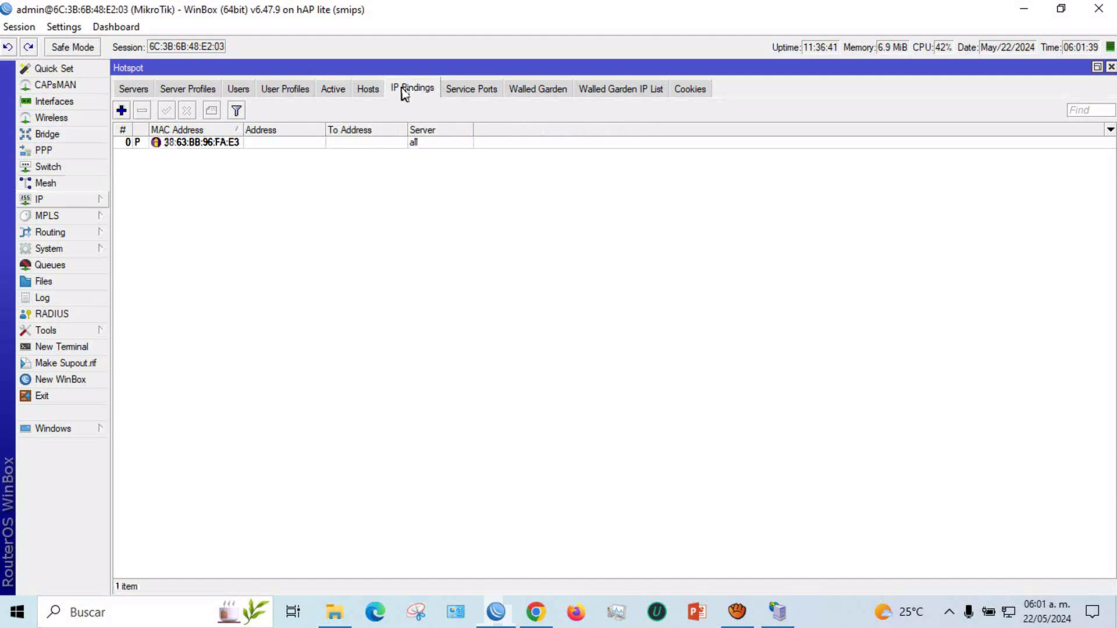
Check the DHCP lease for 172.16.1.253 and close the DHCP Server window
left_click(39, 199)
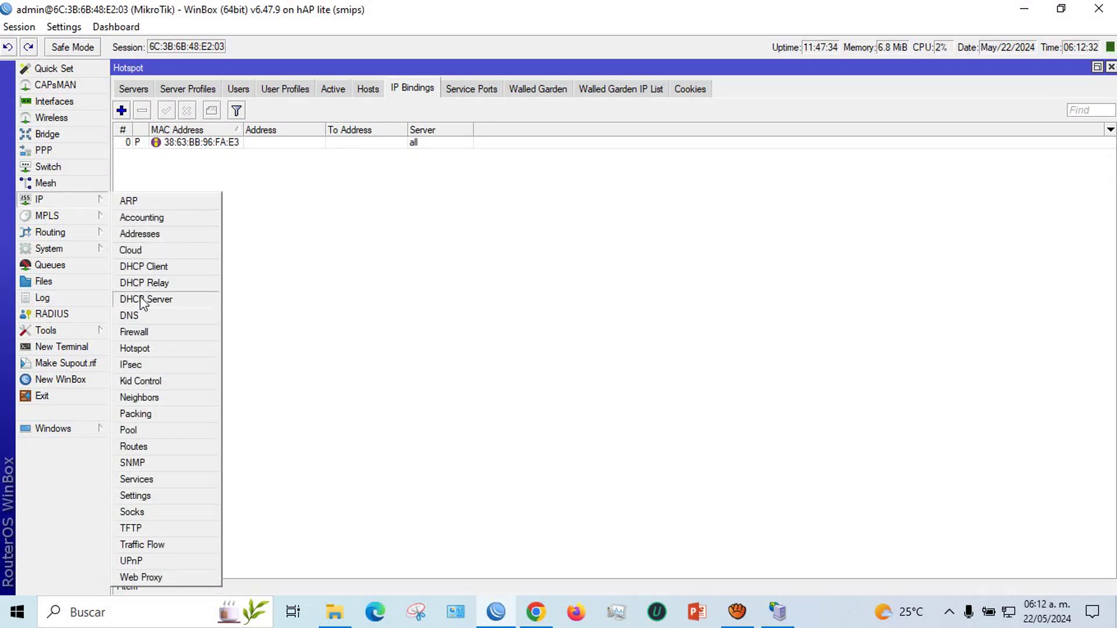
left_click(148, 299)
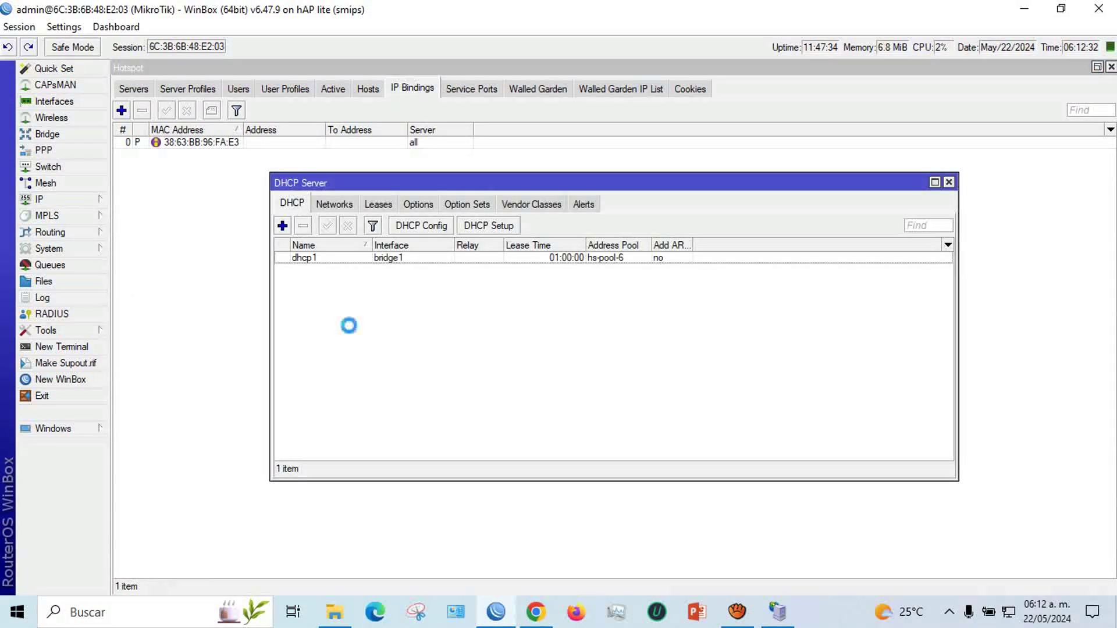
left_click(370, 209)
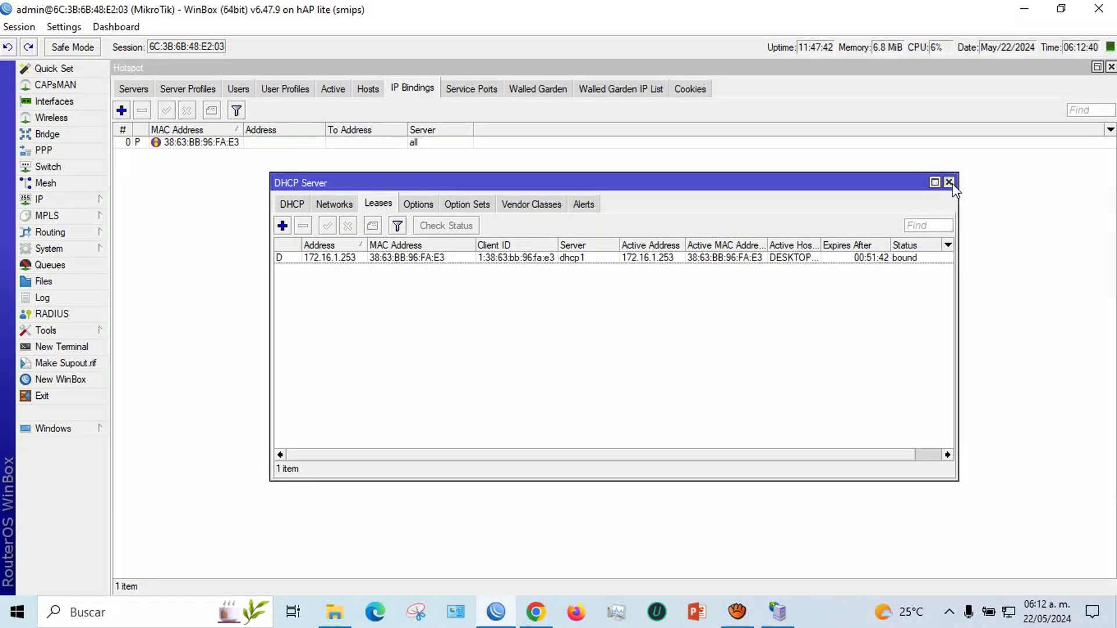
left_click(949, 183)
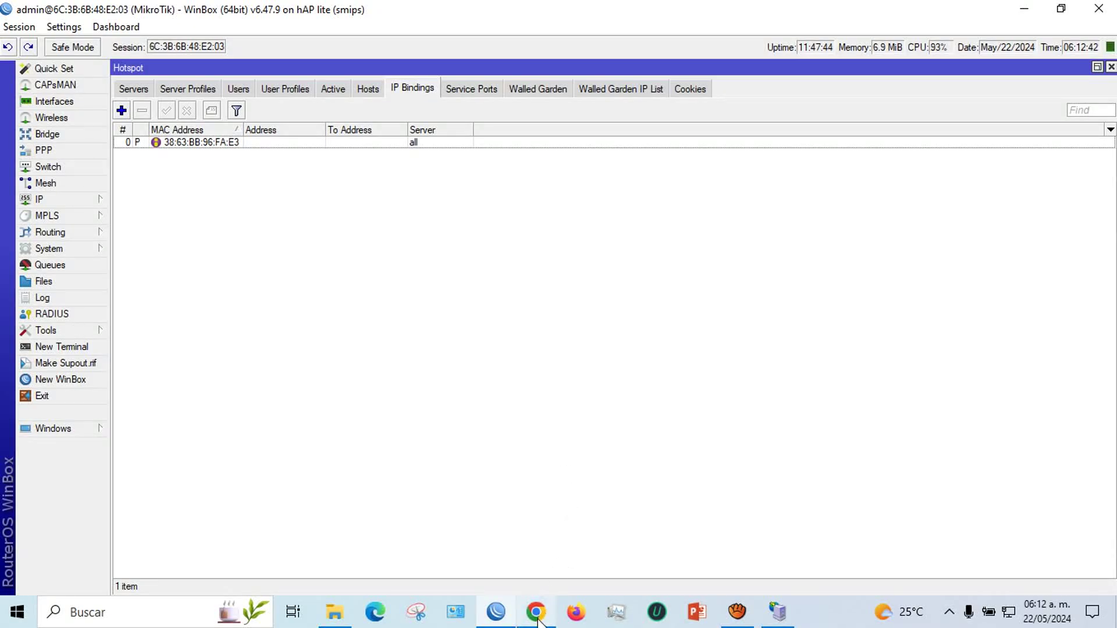
left_click(535, 612)
Log in to Mikhmon with the admin username and password, dismissing the password warning
type("mikhmon")
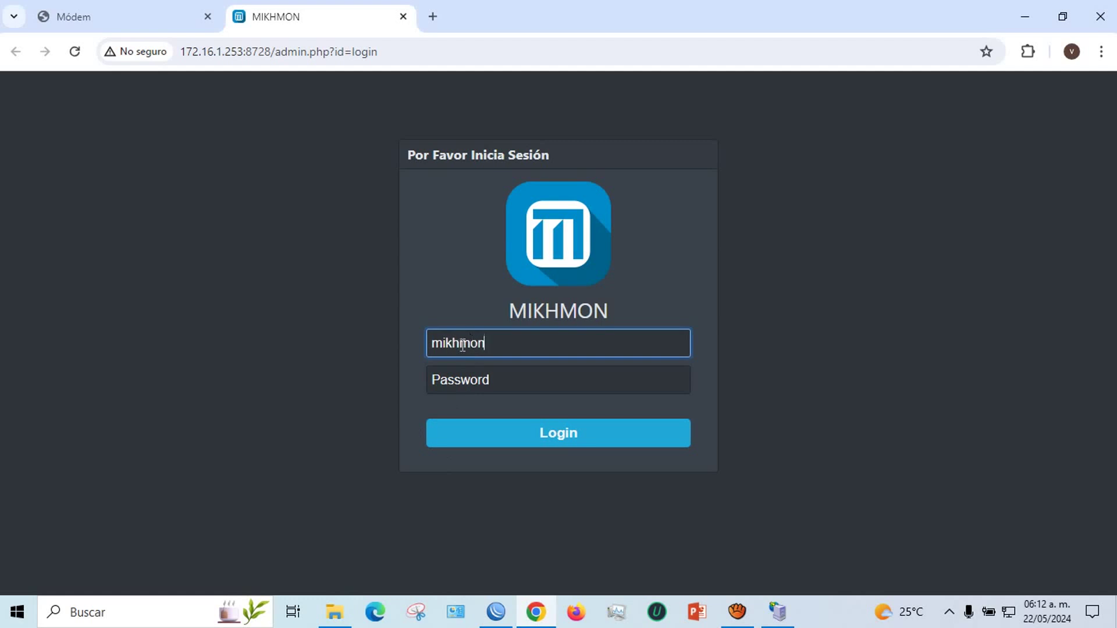
left_click(469, 368)
type("123")
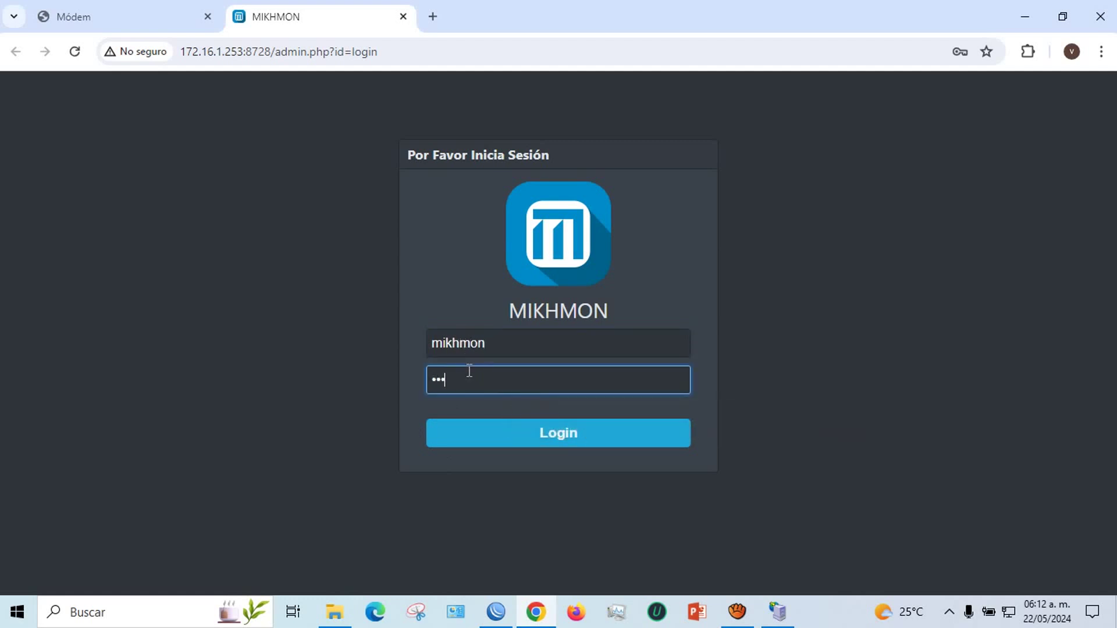
left_click(547, 434)
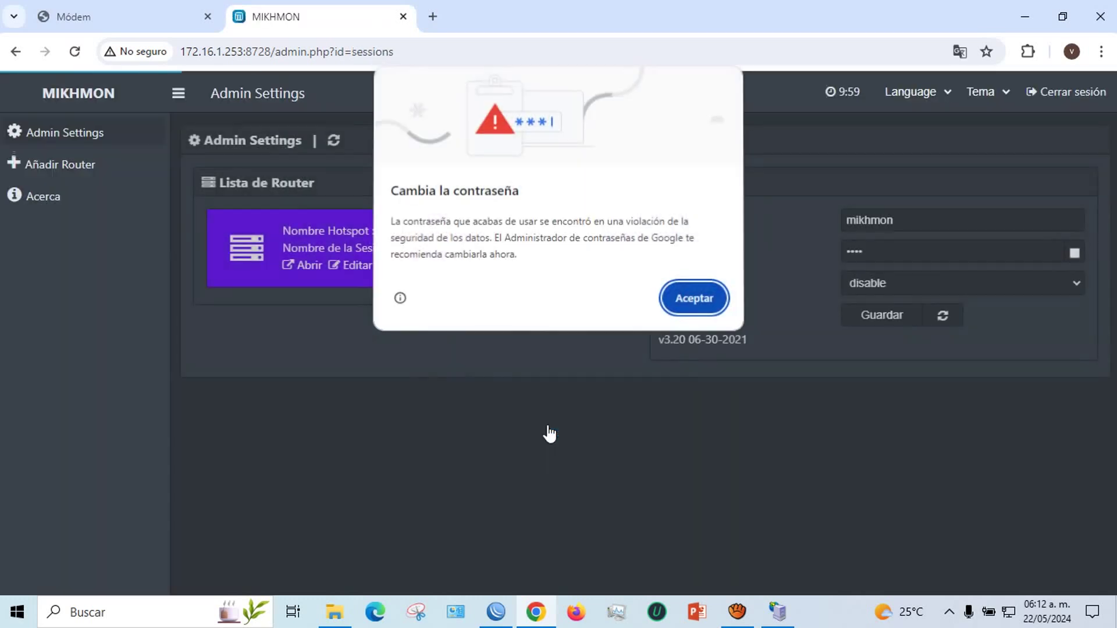
left_click(689, 299)
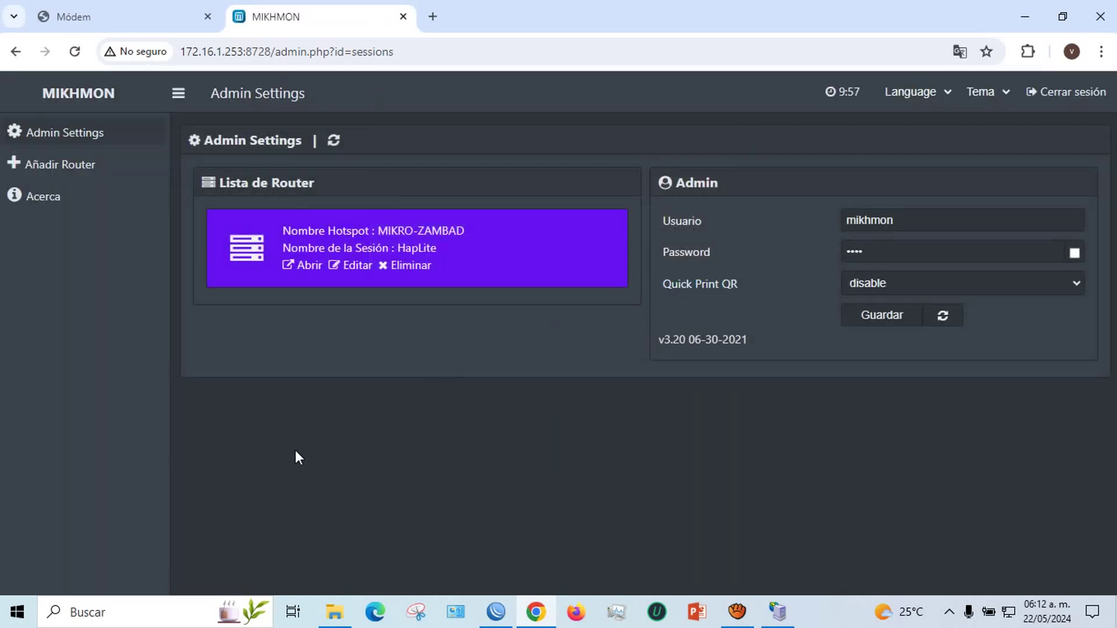
Open the HapLite router's session settings and focus its router address field
left_click(361, 269)
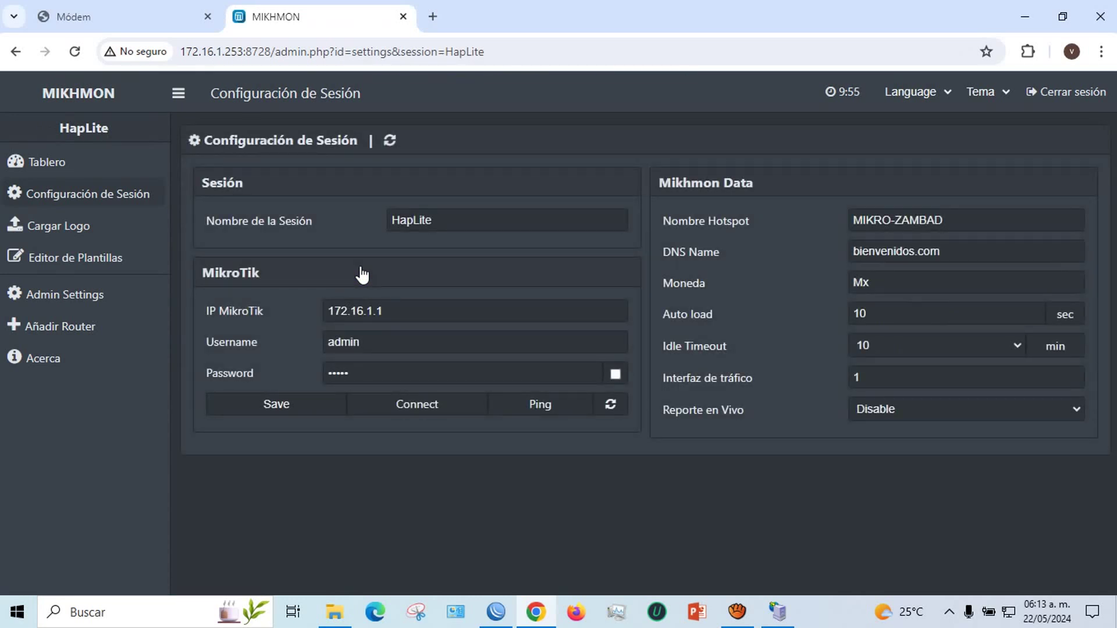
left_click(411, 314)
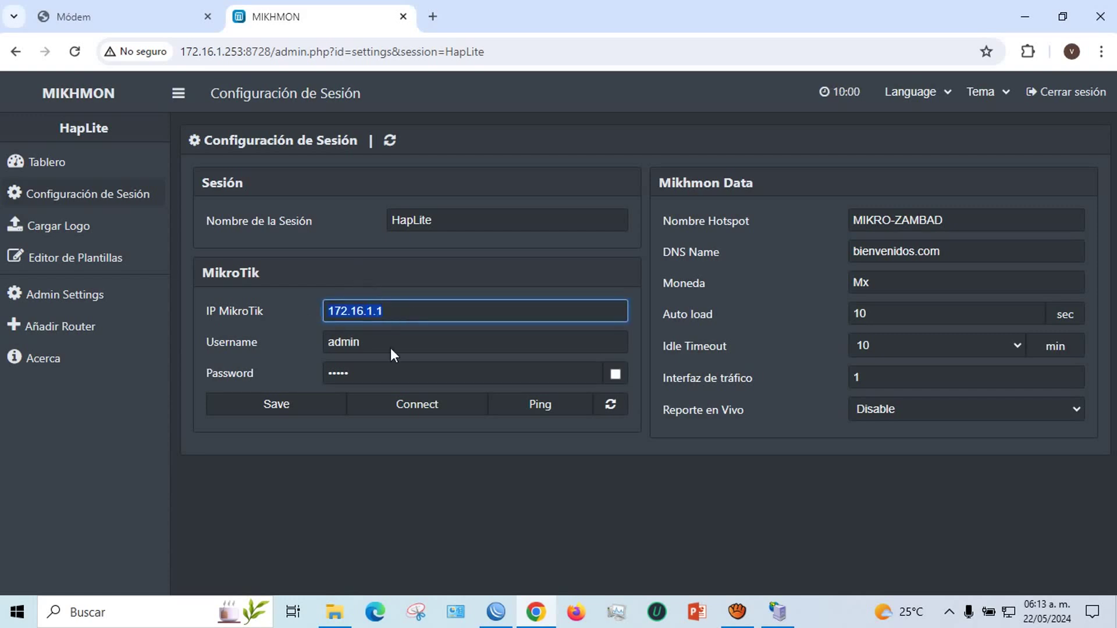
left_click(493, 608)
Open the 172.16.1.1/24 address entry and compare it with Mikhmon's router address
left_click(55, 198)
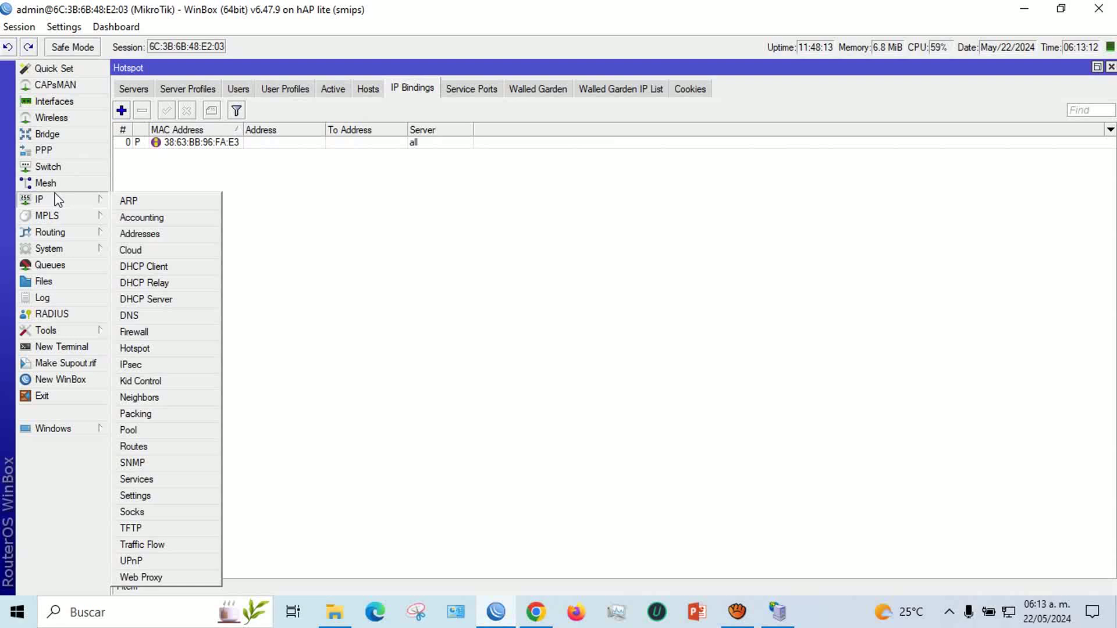
left_click(139, 234)
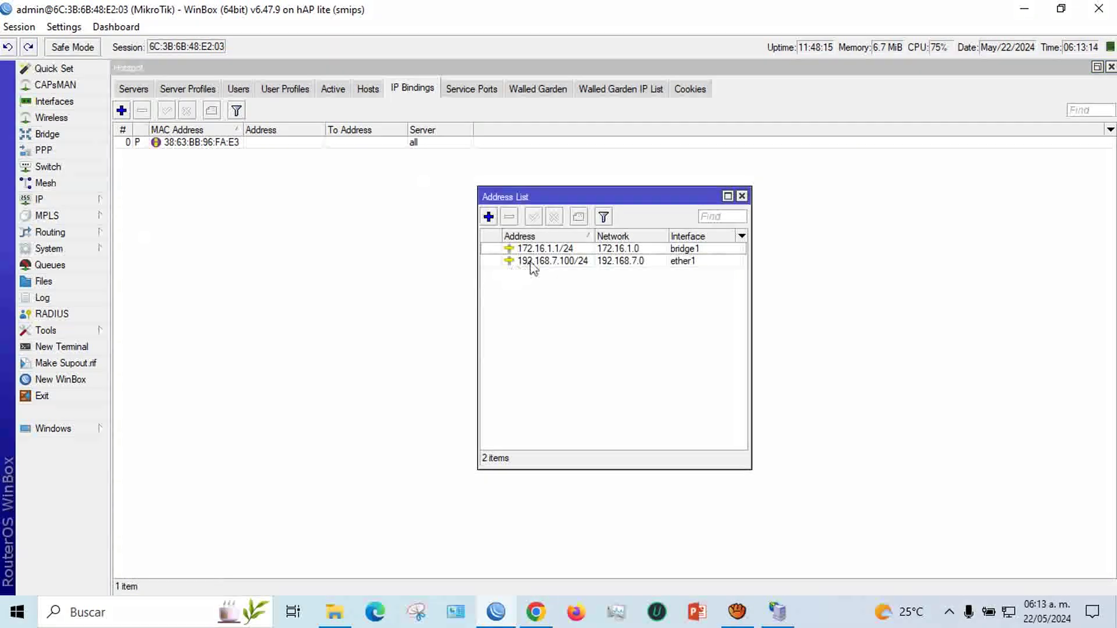
left_click(545, 249)
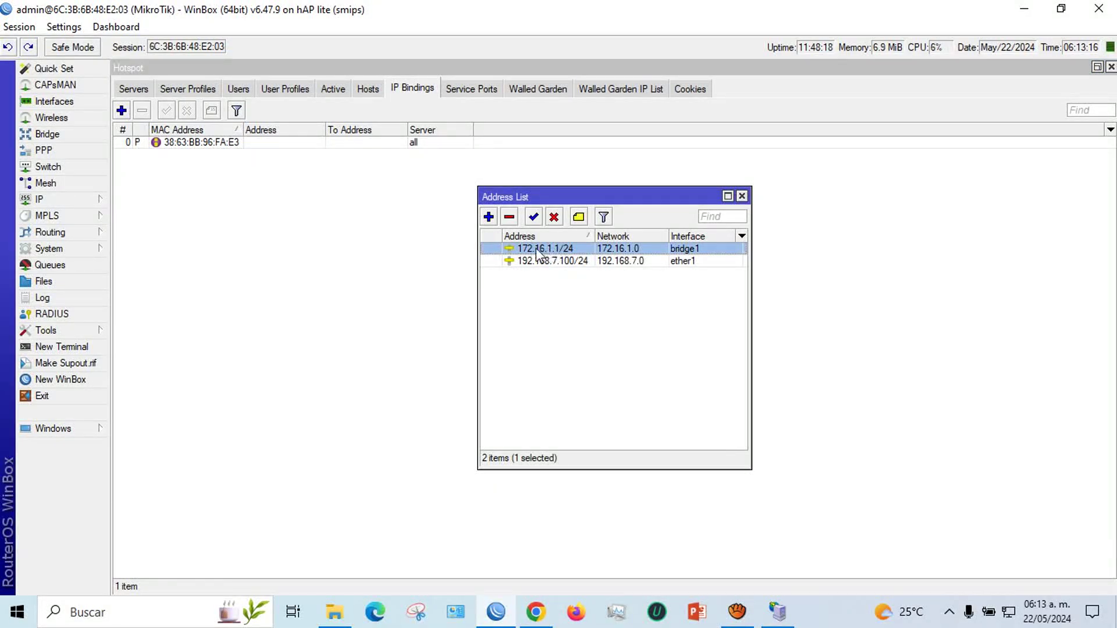
double_click(557, 250)
left_click(606, 261)
left_click_drag(606, 261, 561, 259)
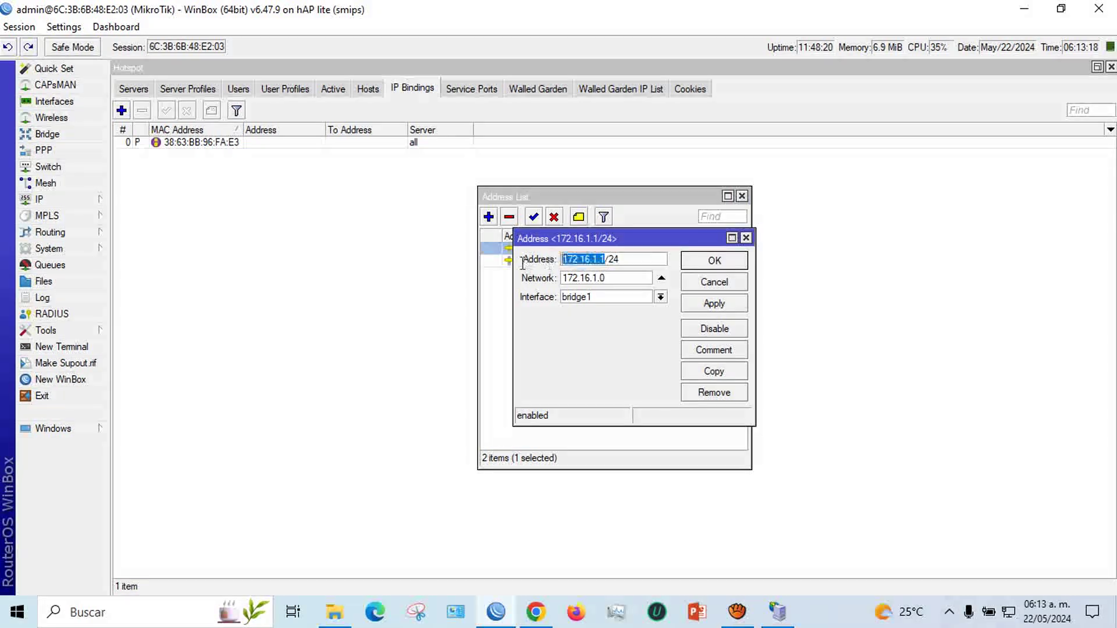
left_click(535, 612)
triple_click(476, 312)
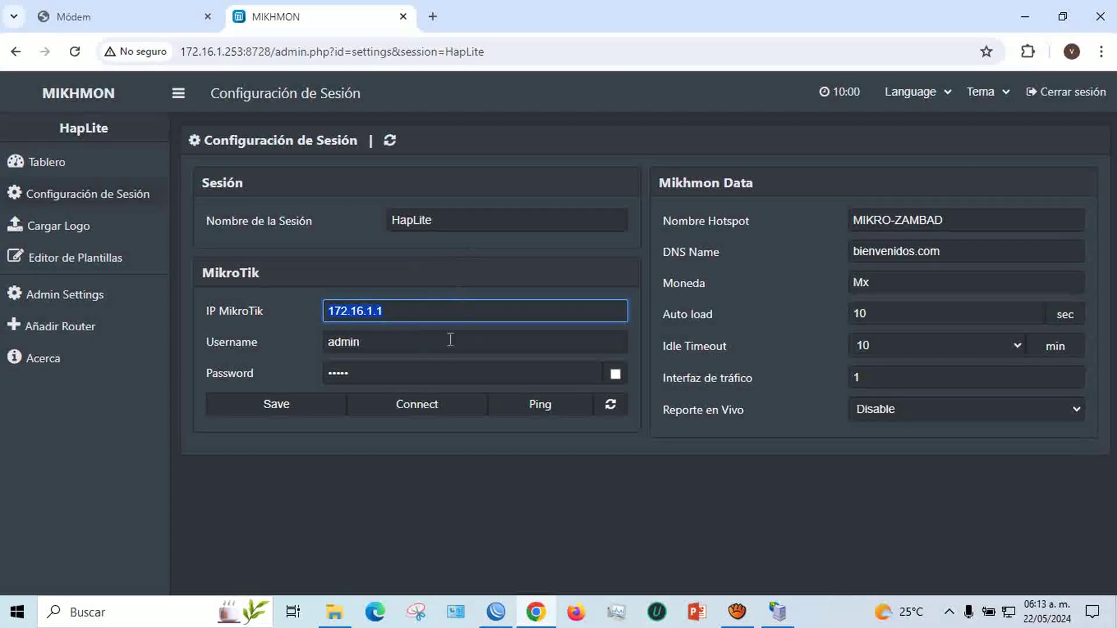
left_click(495, 612)
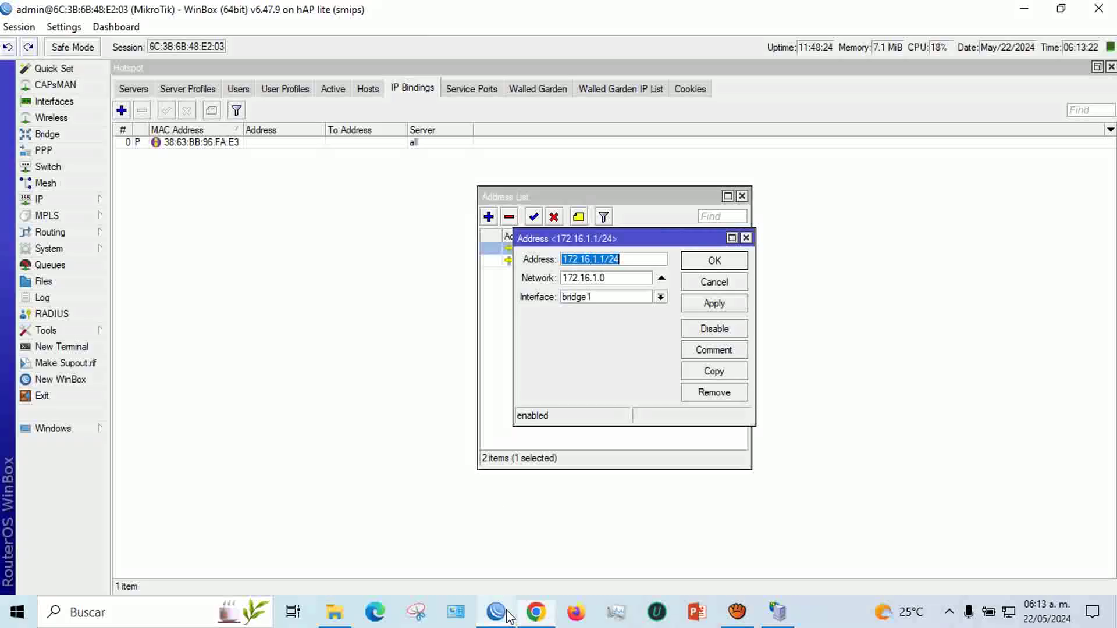
Copy the Cloud DNS name 66170629e234.sn.mynetname.net and close the Cloud and address windows
left_click(68, 198)
left_click(131, 250)
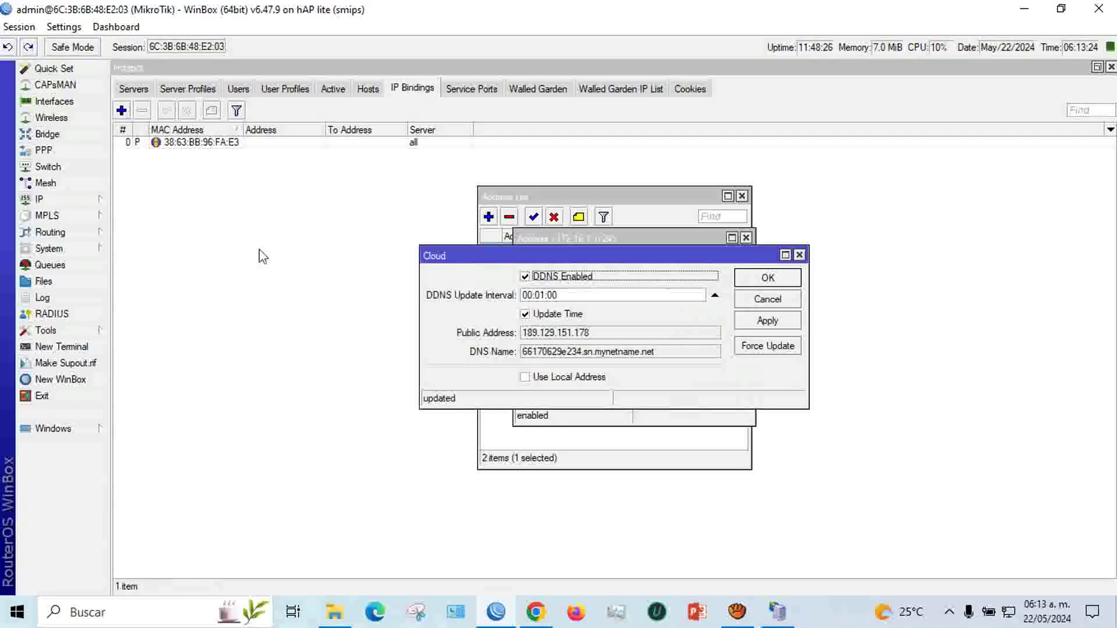
double_click(654, 354)
left_click_drag(654, 352, 554, 352)
right_click(566, 351)
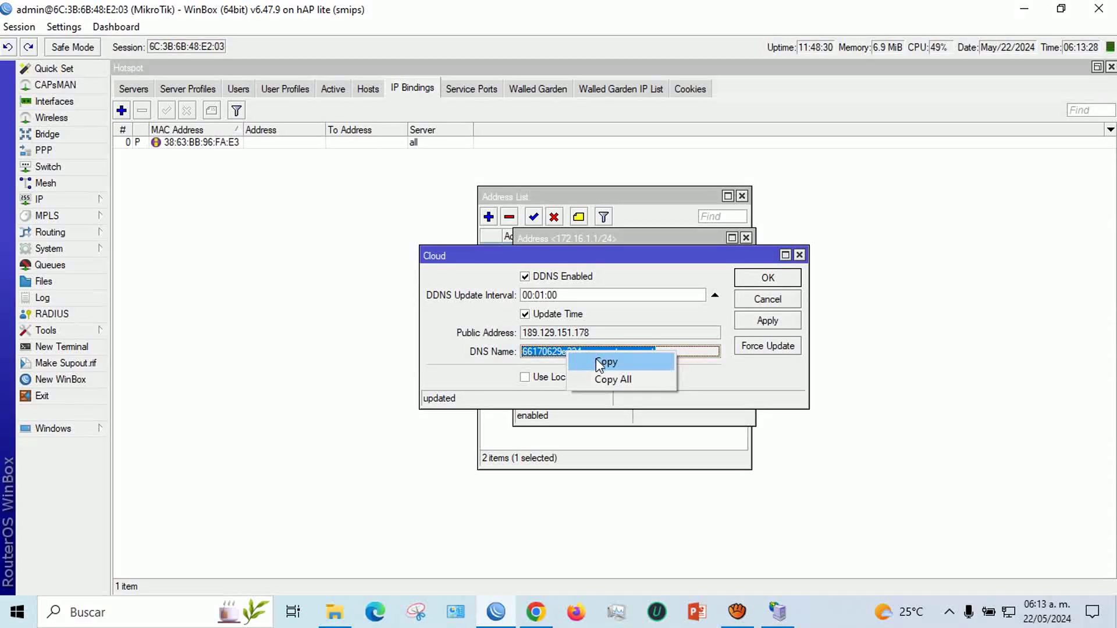
left_click(599, 361)
left_click(799, 255)
left_click(745, 238)
left_click(741, 196)
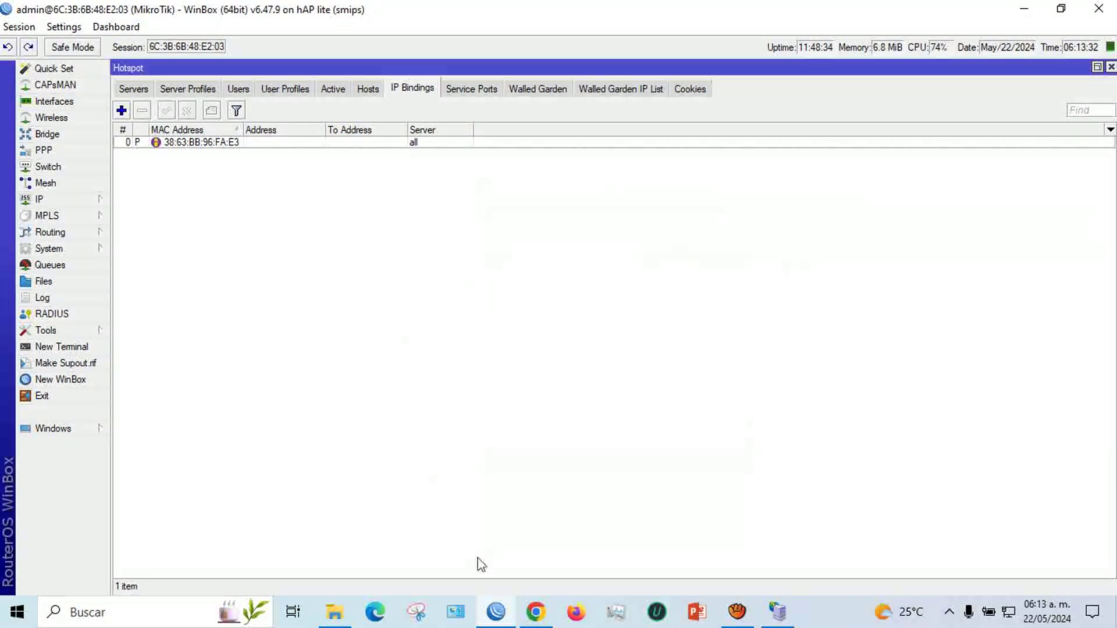
left_click(536, 612)
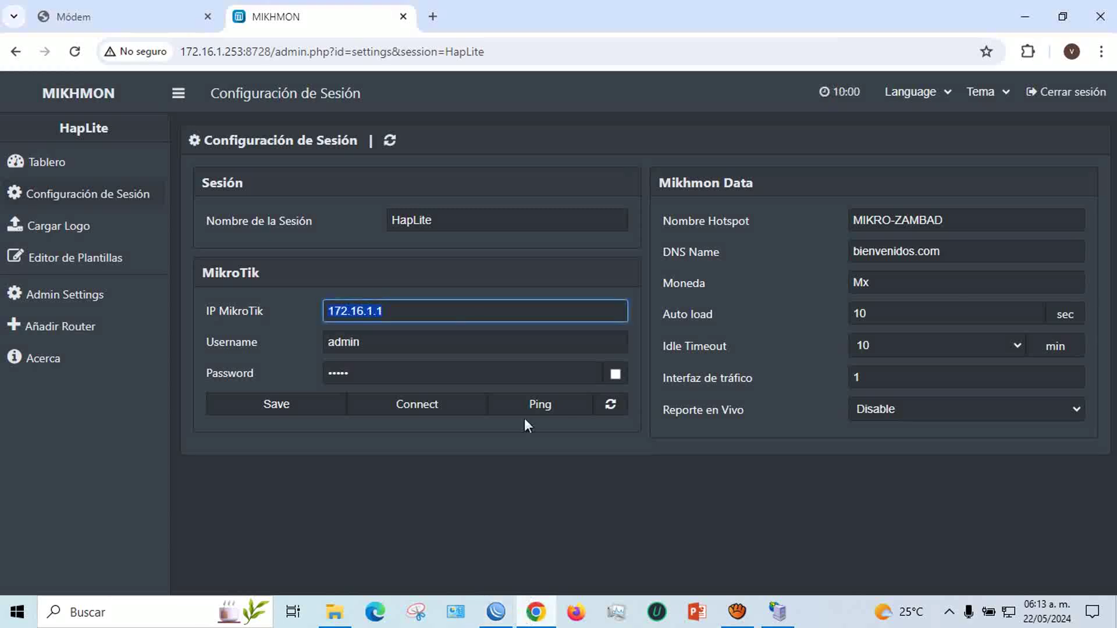
Paste 66170629e234.sn.mynetname.net as HapLite's router address, ping, save and connect
right_click(357, 306)
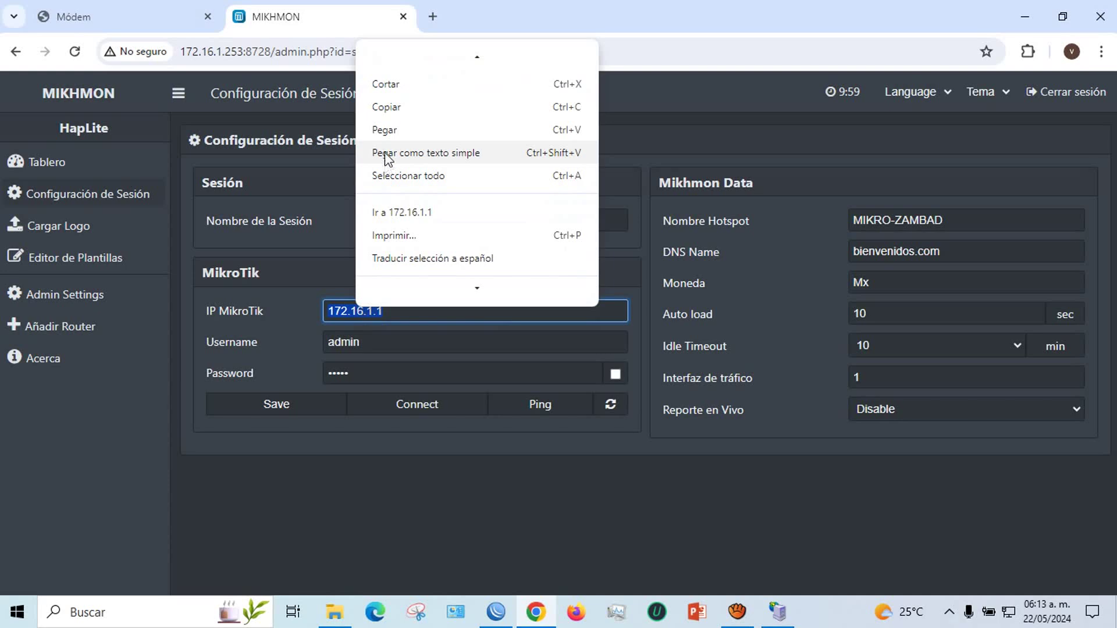
left_click(384, 130)
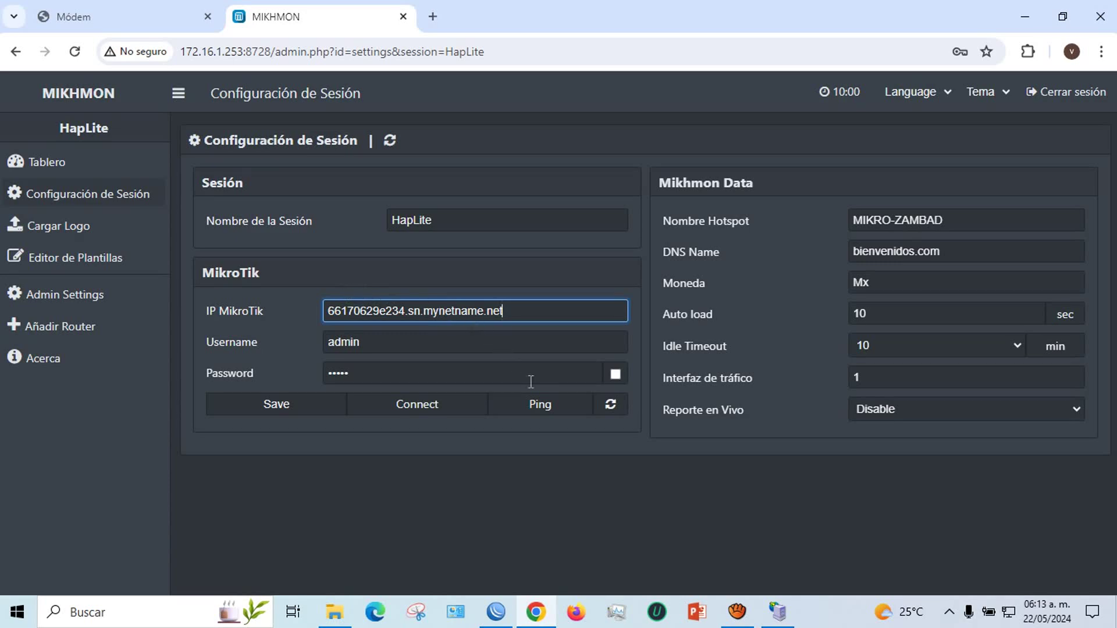
left_click(543, 410)
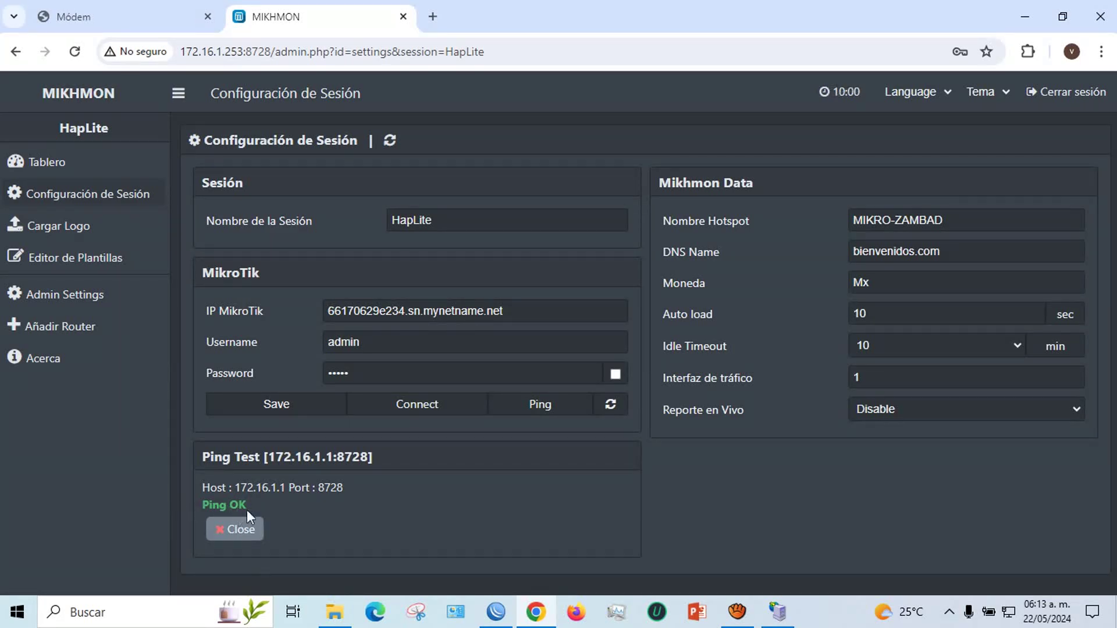
left_click(291, 410)
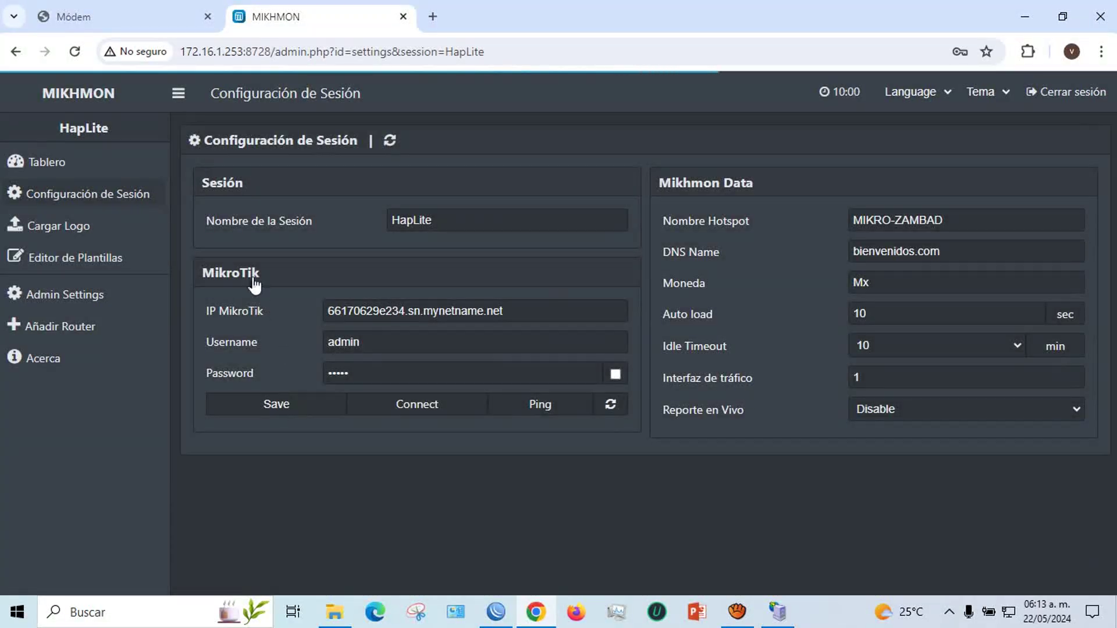
left_click(413, 403)
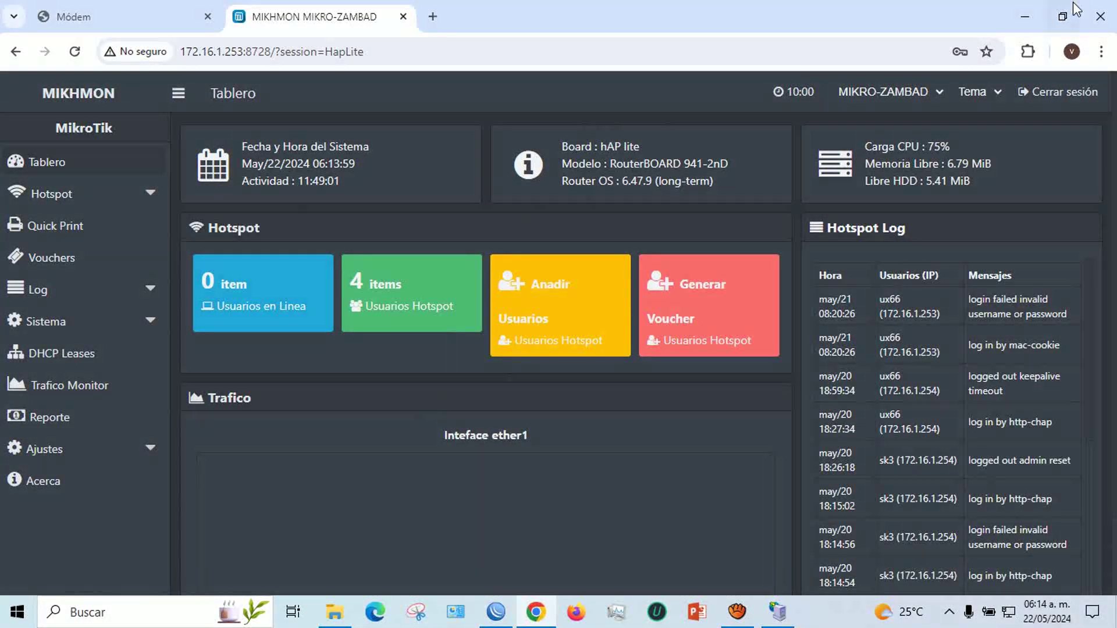
left_click(1102, 12)
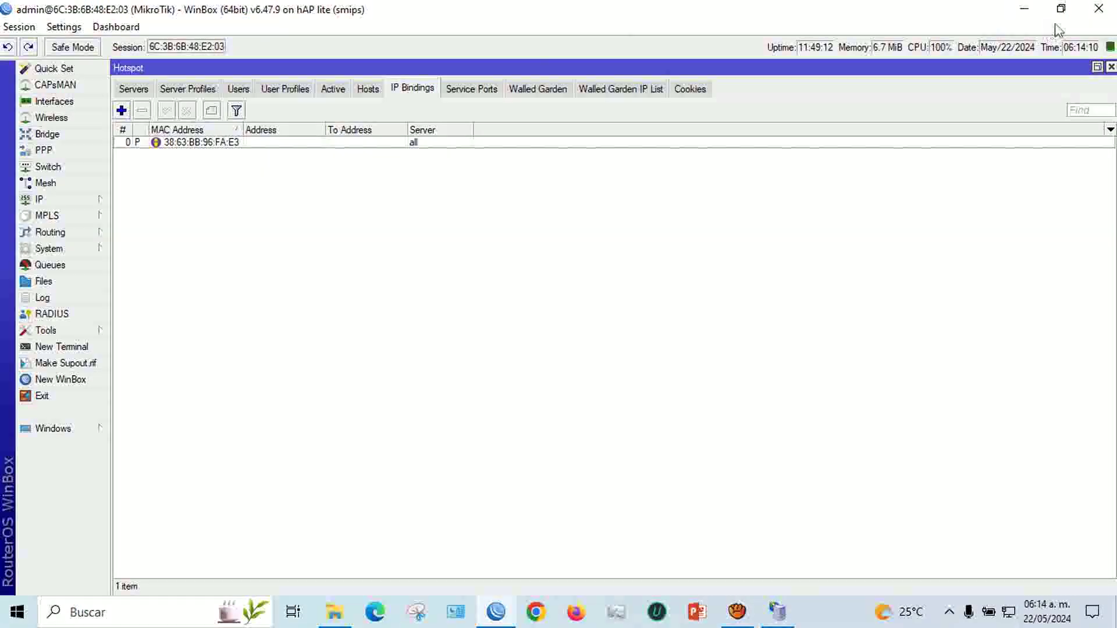
Stop the old Mikhmon Server on port 8728 and close its window and folder
left_click(1026, 9)
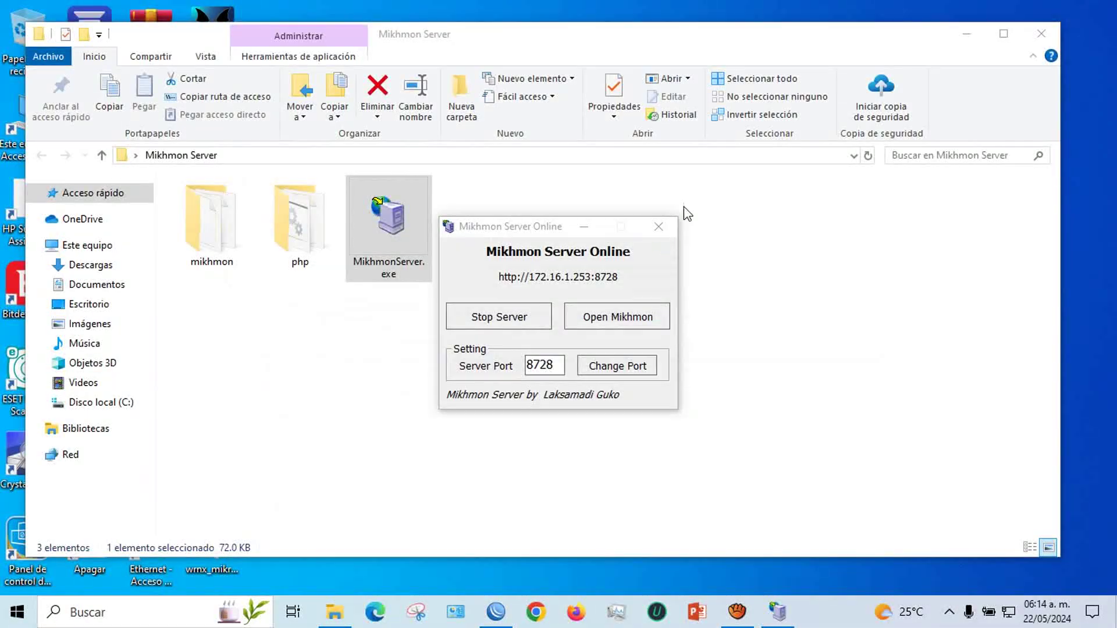
left_click(531, 317)
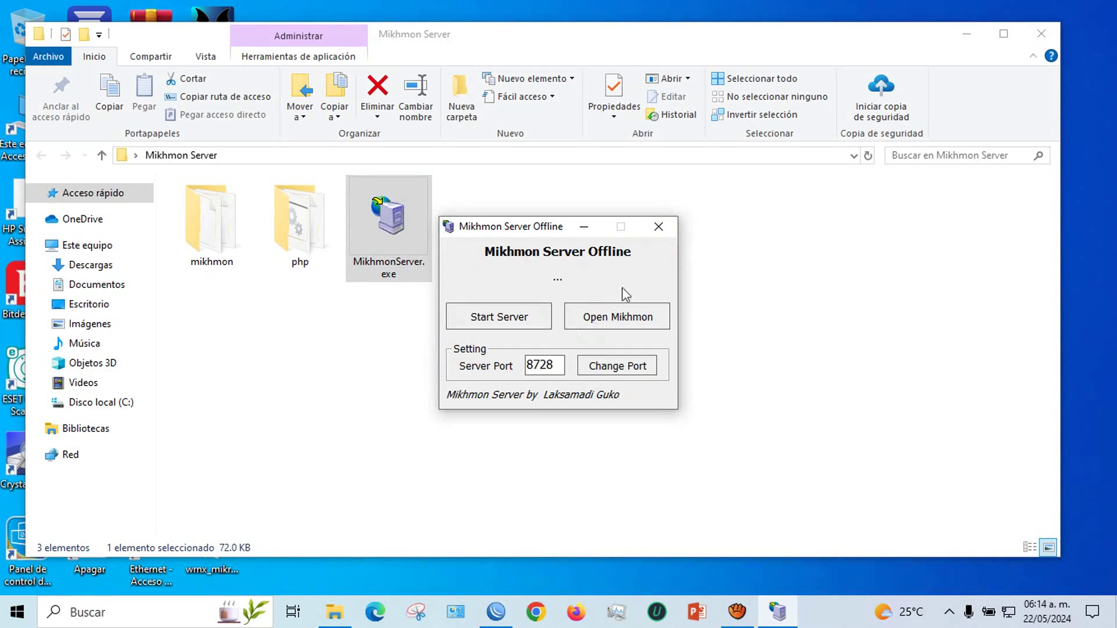
left_click(659, 226)
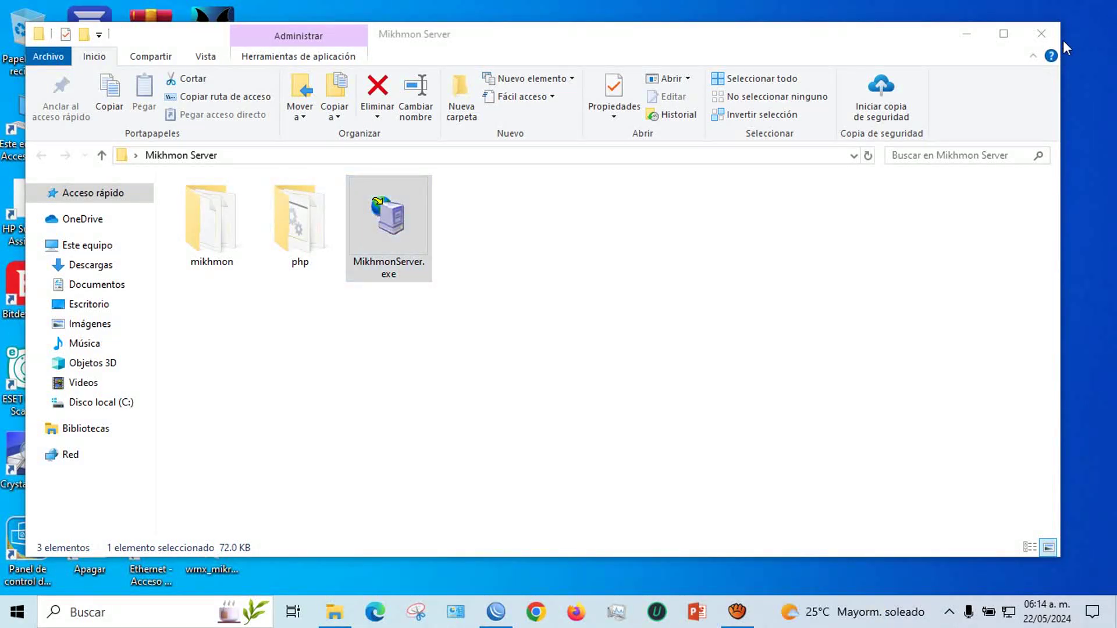
left_click(1044, 34)
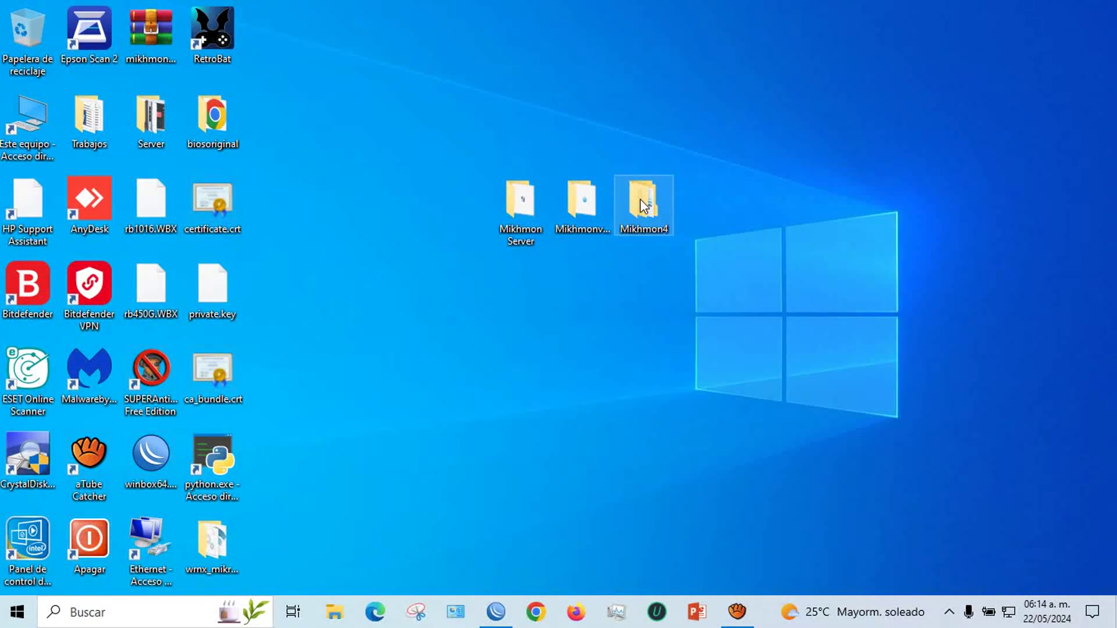
Launch MikhmonWebserver.exe from the Mikhmon4 > Mikhmonv4b2 folder
double_click(643, 205)
double_click(250, 210)
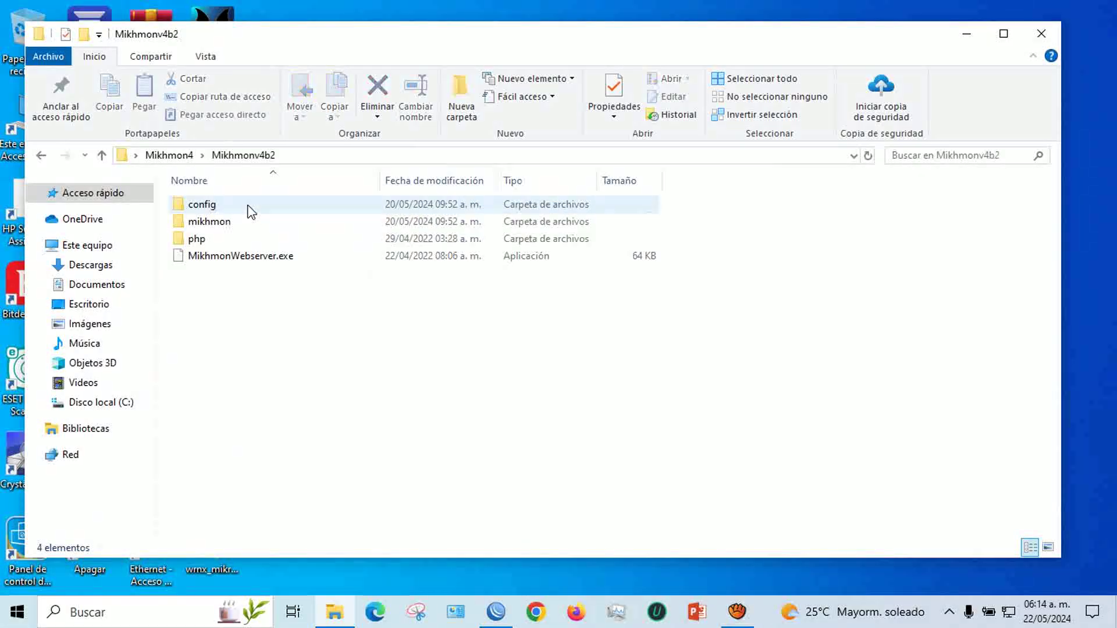
double_click(240, 258)
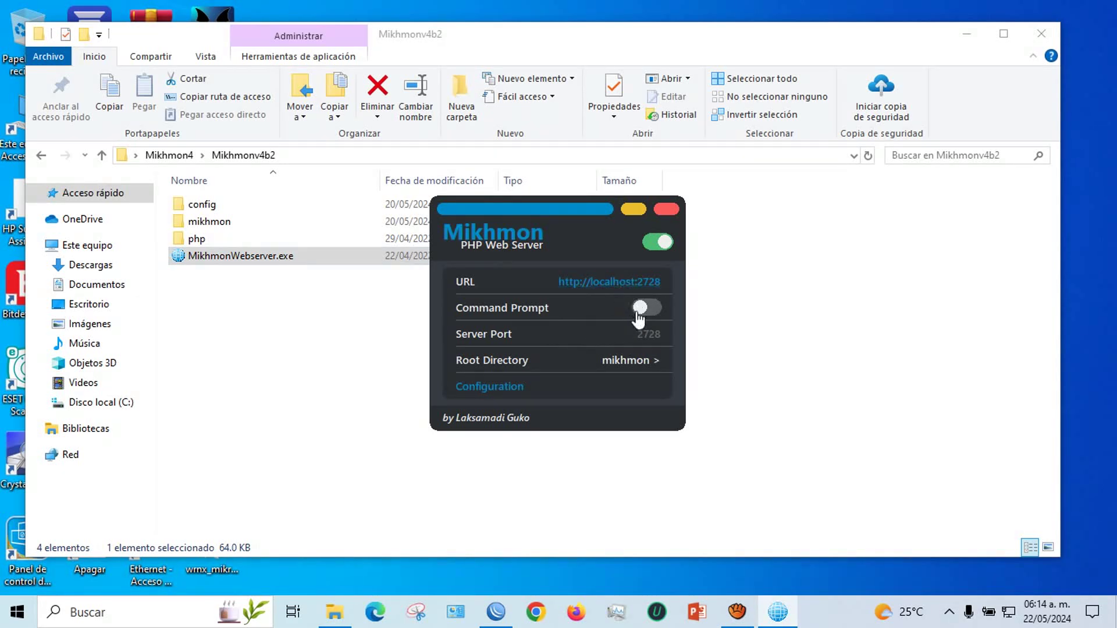
Change the web server's port from 2728 to 8728 and restart it
left_click(657, 242)
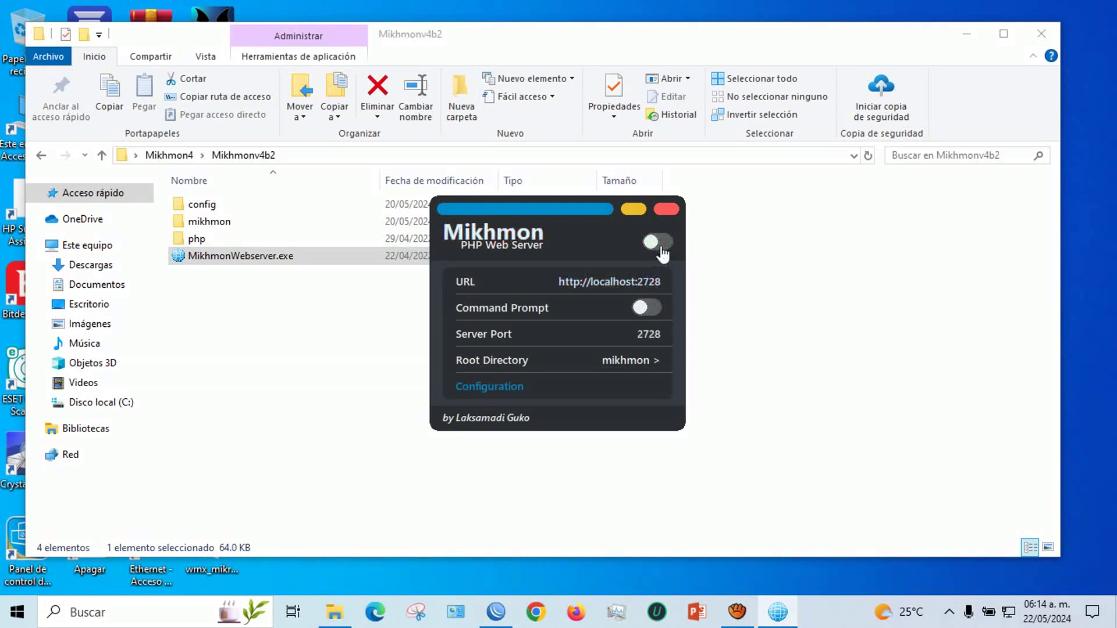
left_click(660, 245)
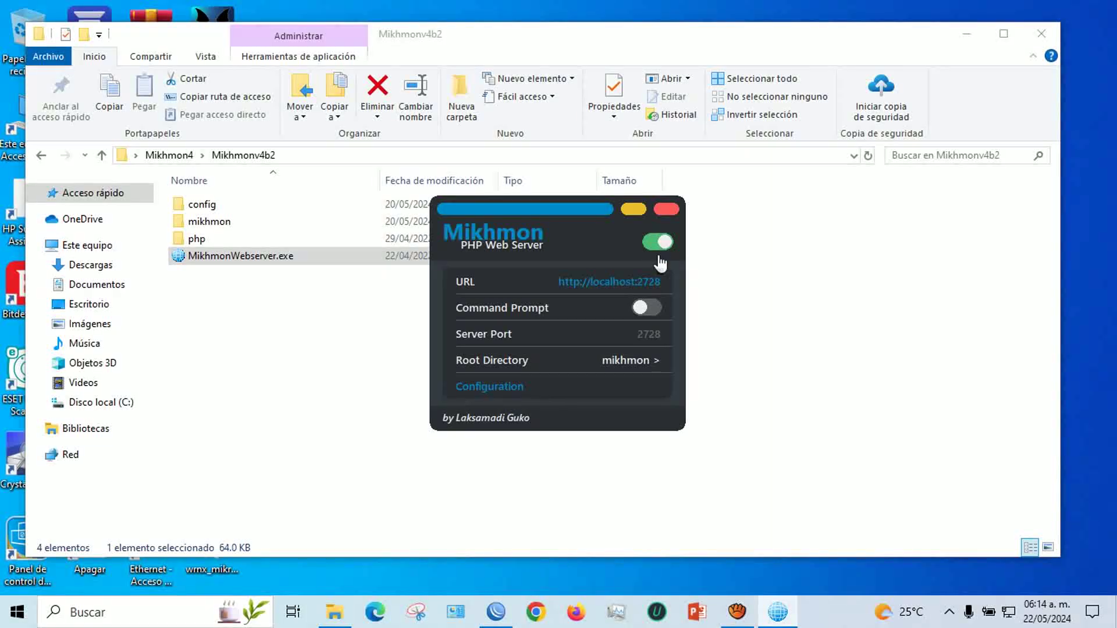
left_click(662, 334)
left_click_drag(656, 334, 603, 335)
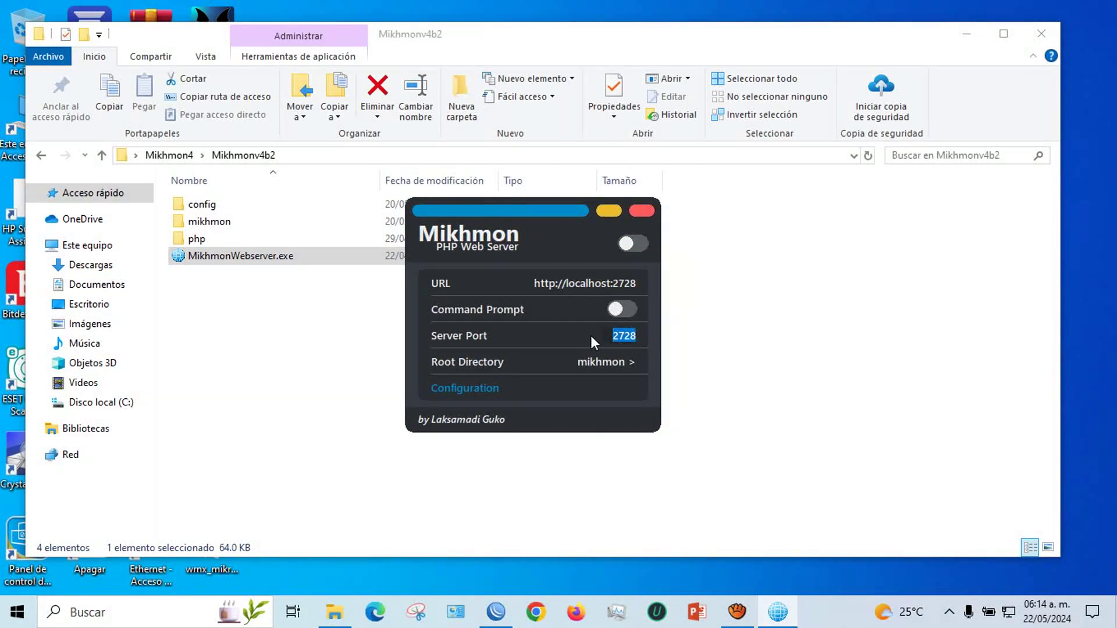
type("872")
left_click(624, 245)
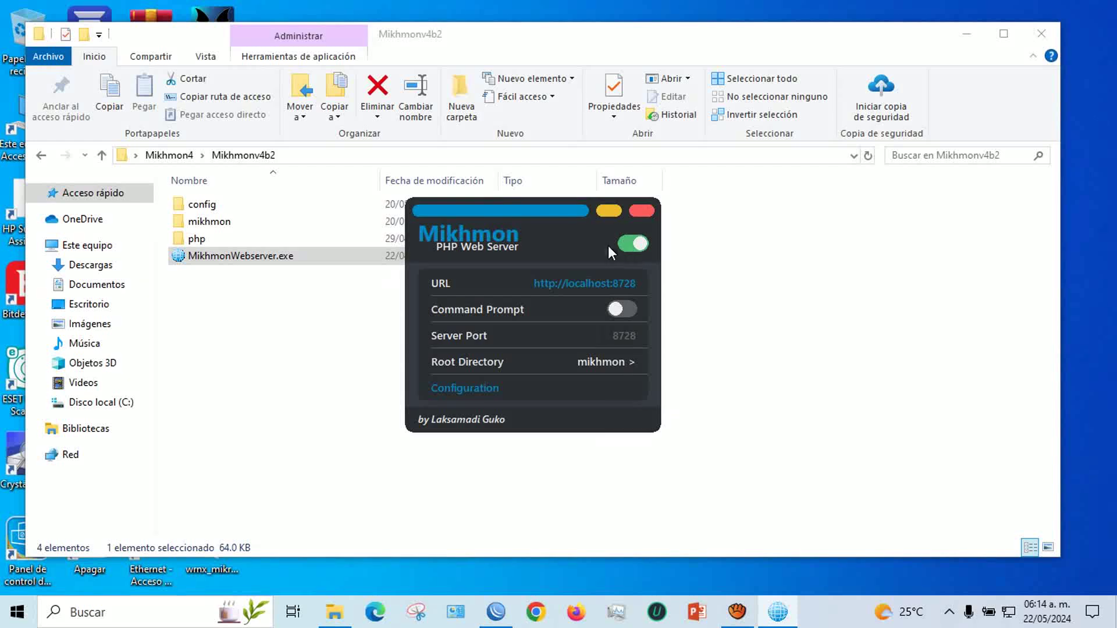
Confirm in WinBox's IP Services list that api uses port 8728, then open localhost:8728
left_click(495, 612)
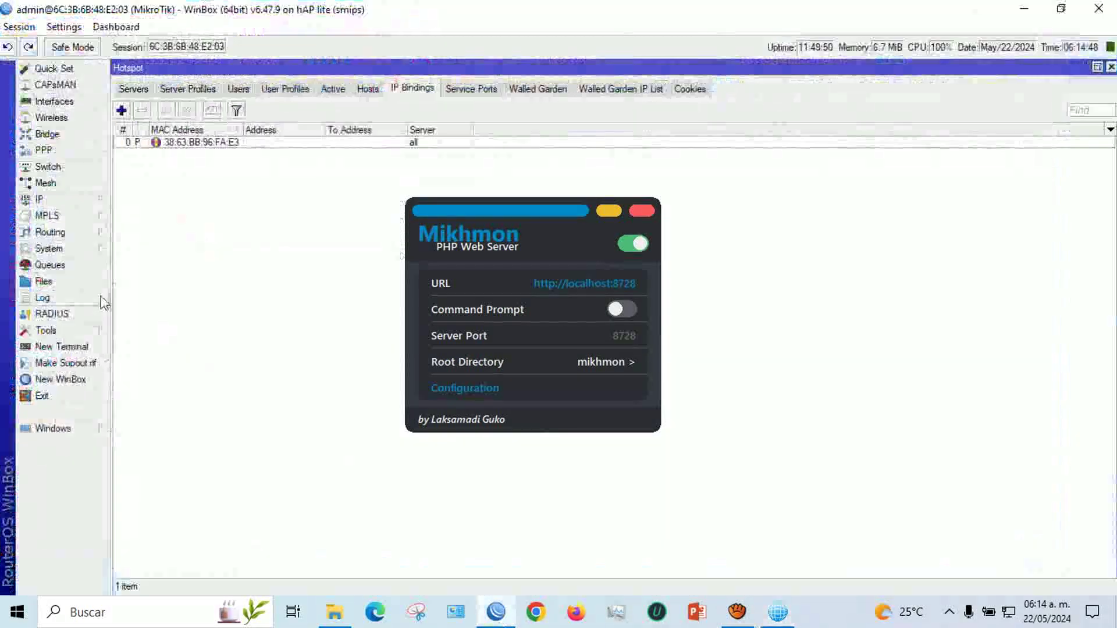
left_click(52, 199)
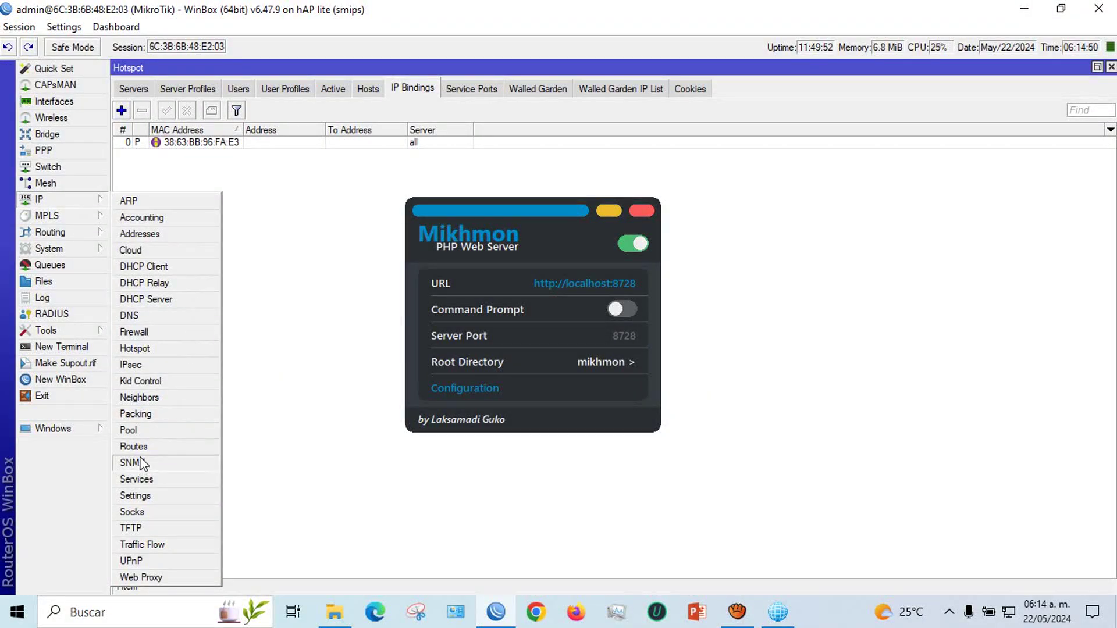
left_click(147, 478)
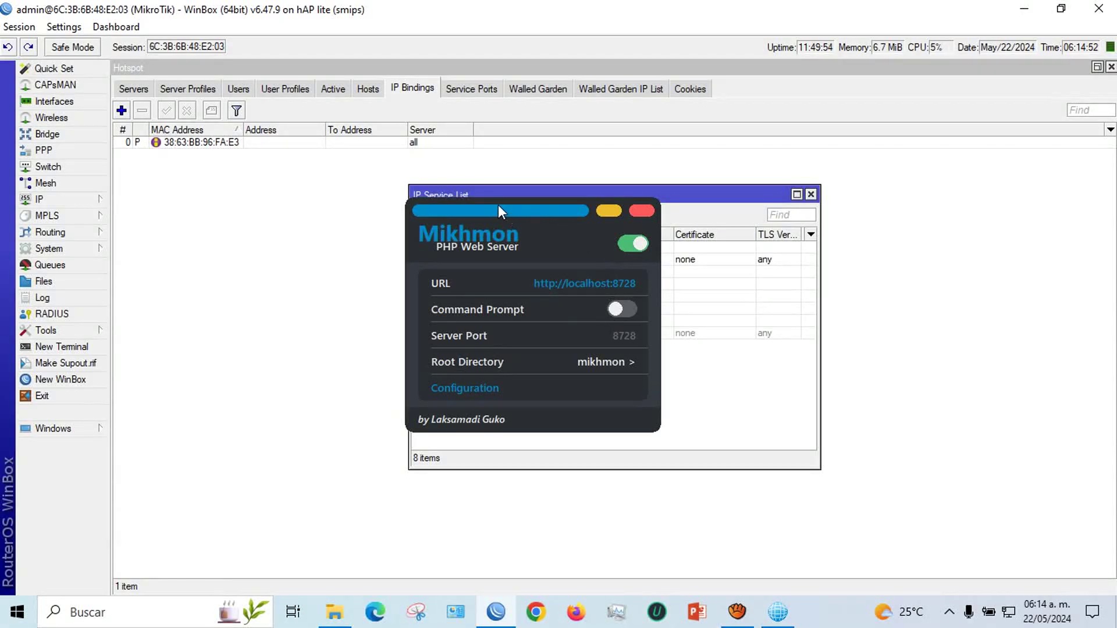
left_click_drag(498, 205, 832, 198)
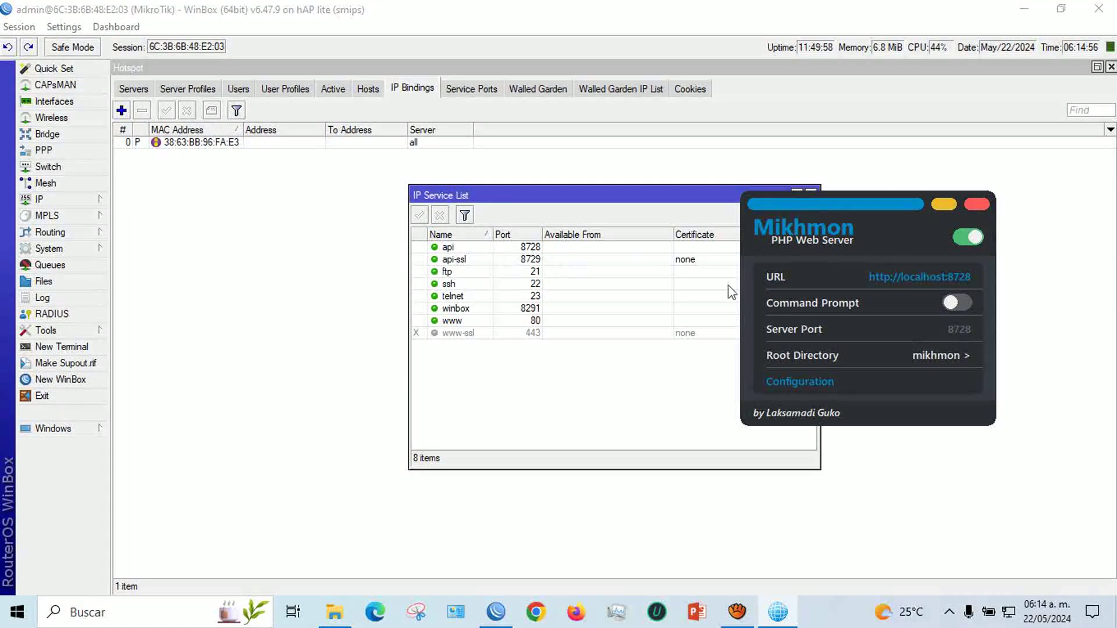
left_click(637, 211)
left_click_drag(878, 201, 565, 199)
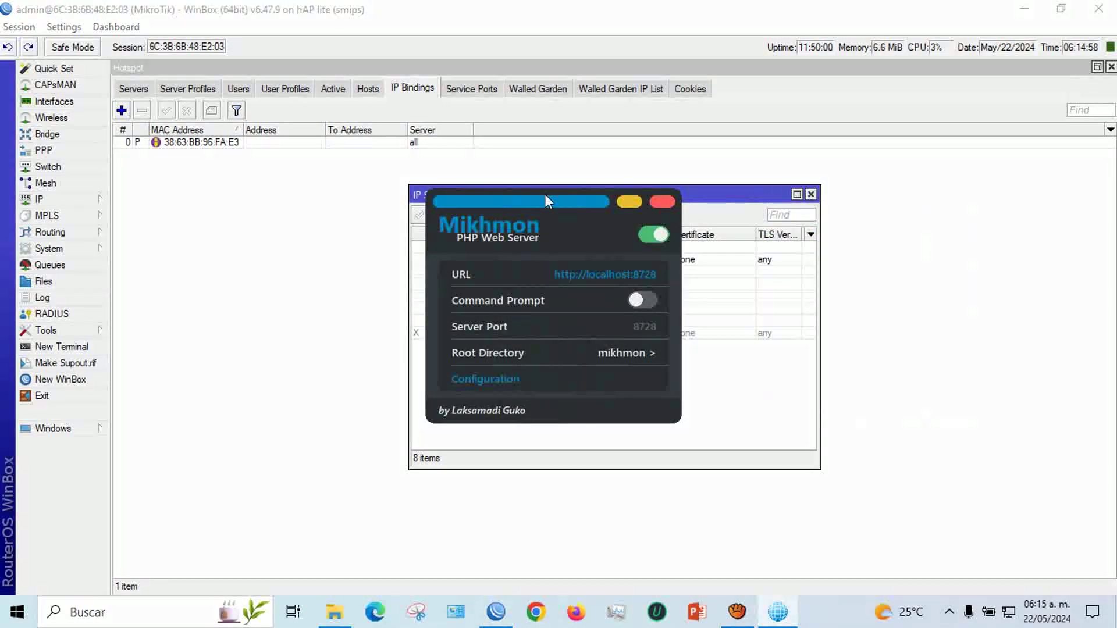
left_click(618, 280)
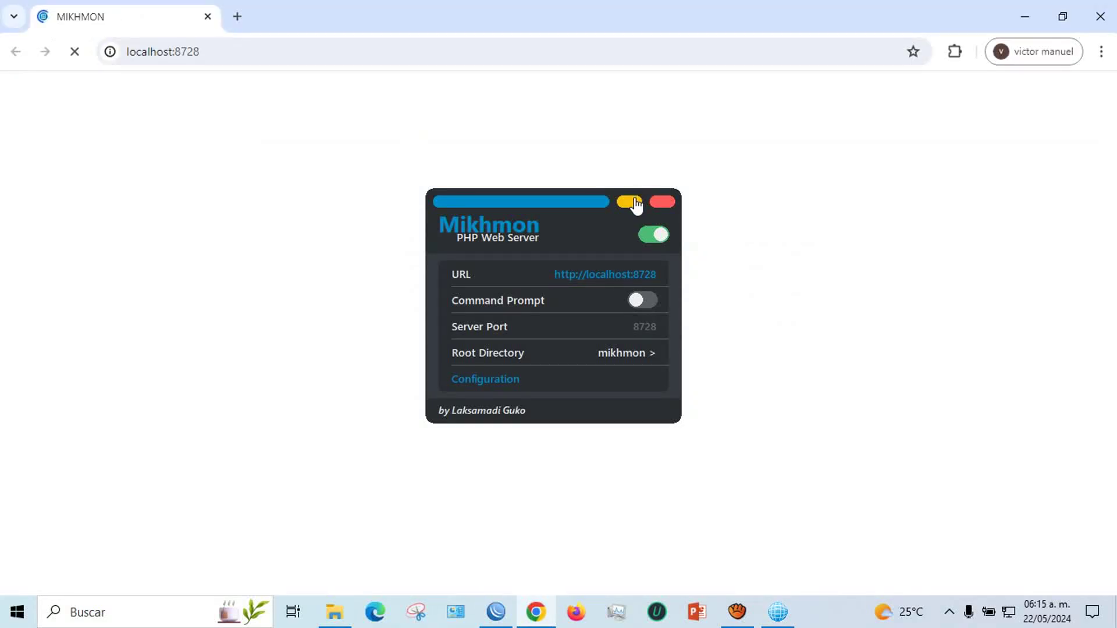
Log in to Mikhmon with the account password and dismiss the browser's password warning
left_click(632, 201)
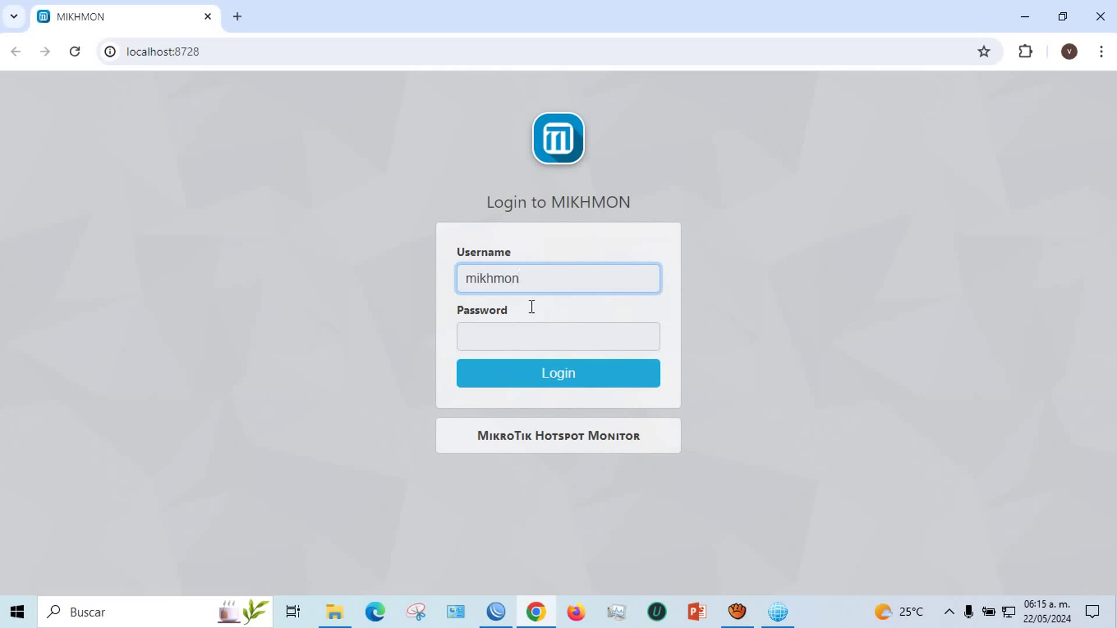
left_click(527, 339)
type("123")
left_click(538, 373)
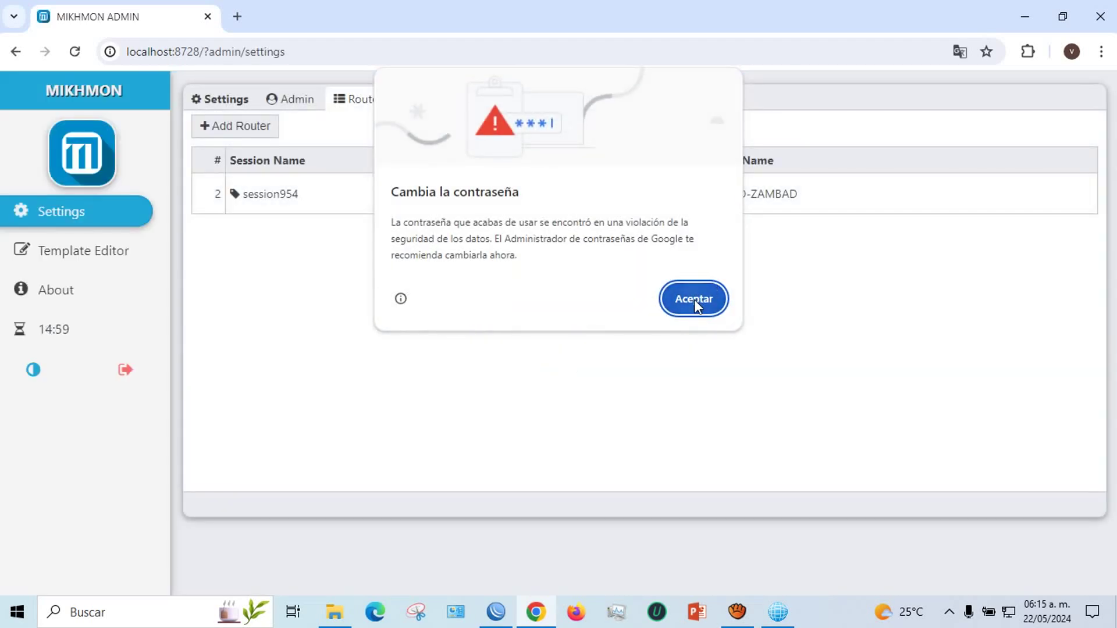
left_click(694, 300)
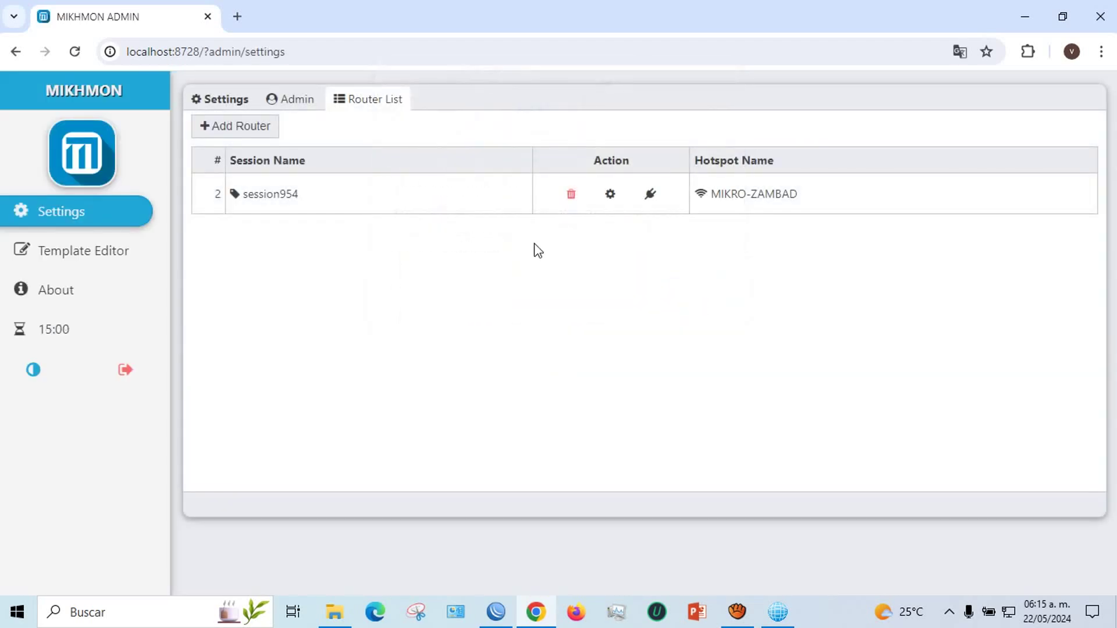
Replace session954's IP MikroTik 172.16.1.1 with the Cloud DDNS name, save and connect
left_click(616, 197)
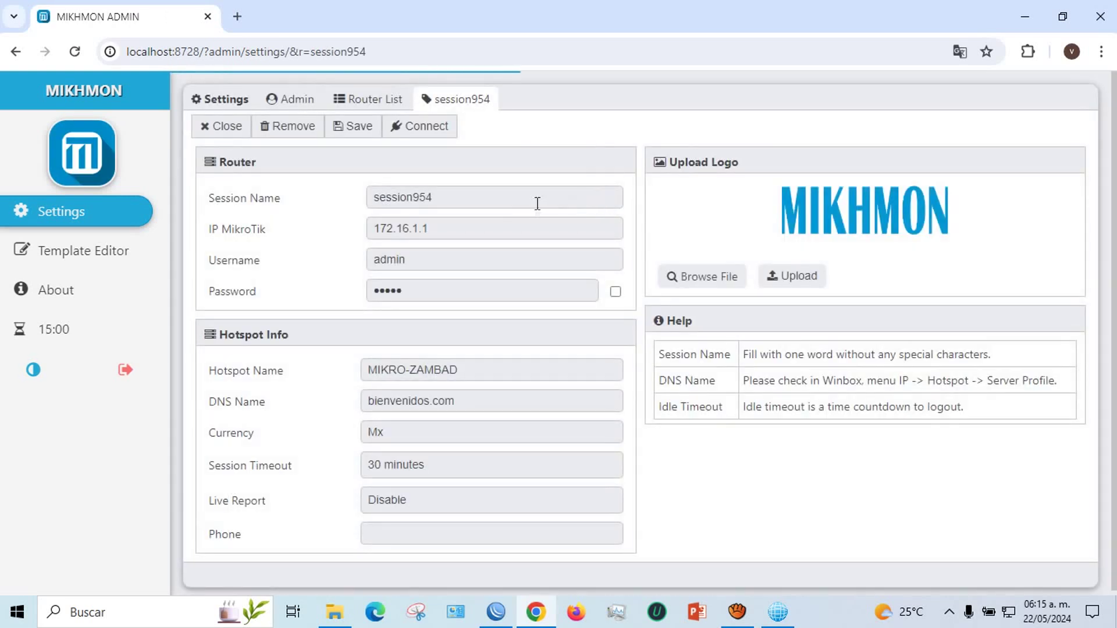
left_click(448, 227)
left_click_drag(449, 227, 378, 228)
right_click(387, 223)
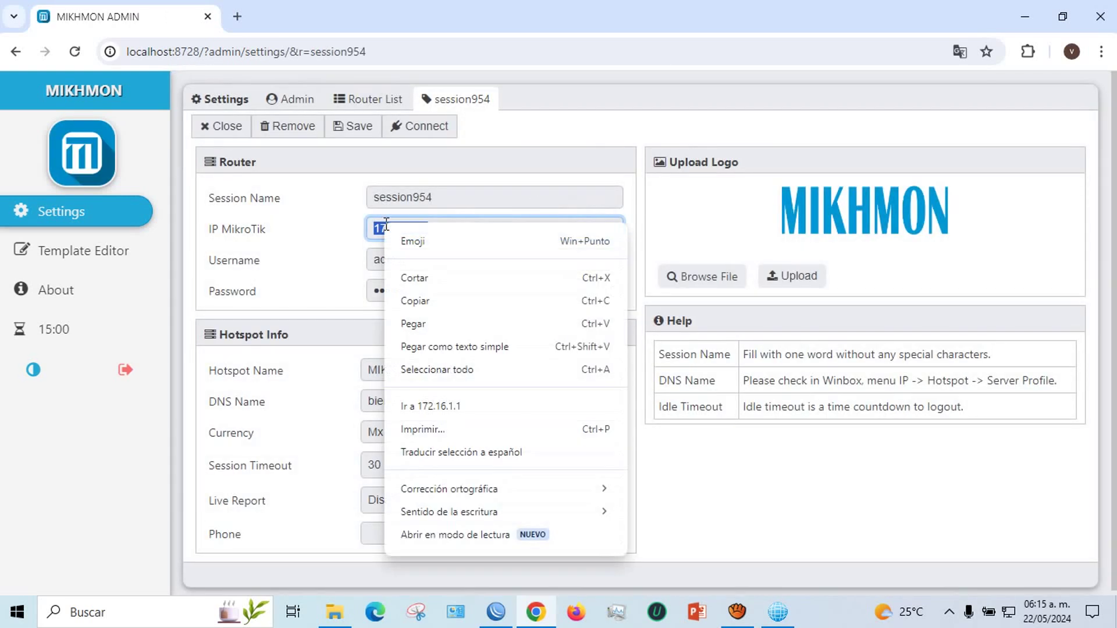
left_click(413, 323)
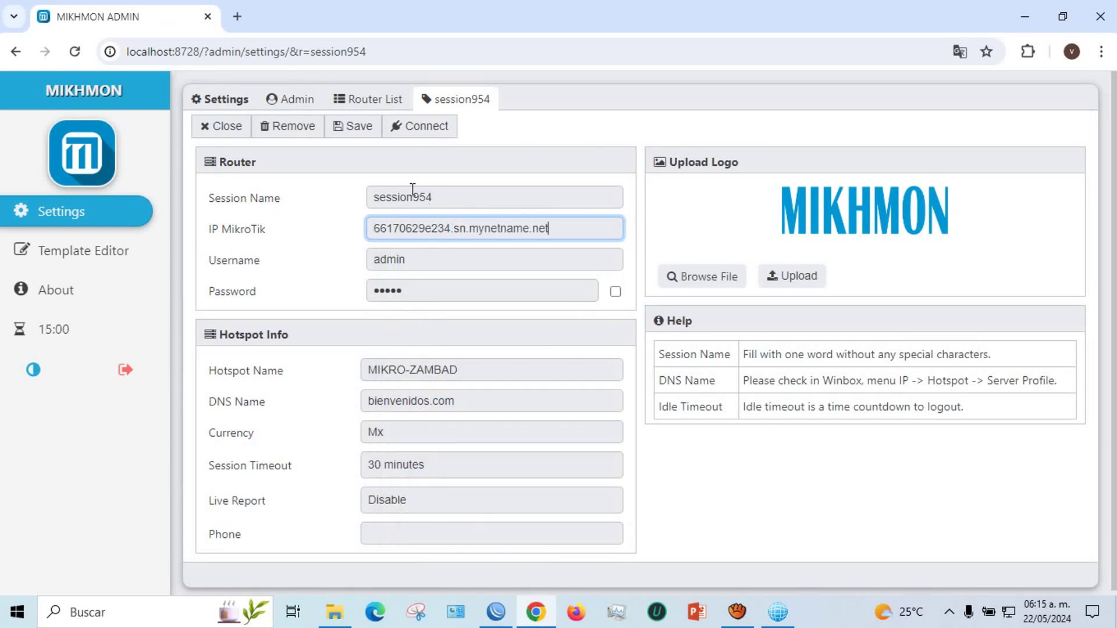
left_click(354, 131)
left_click(405, 132)
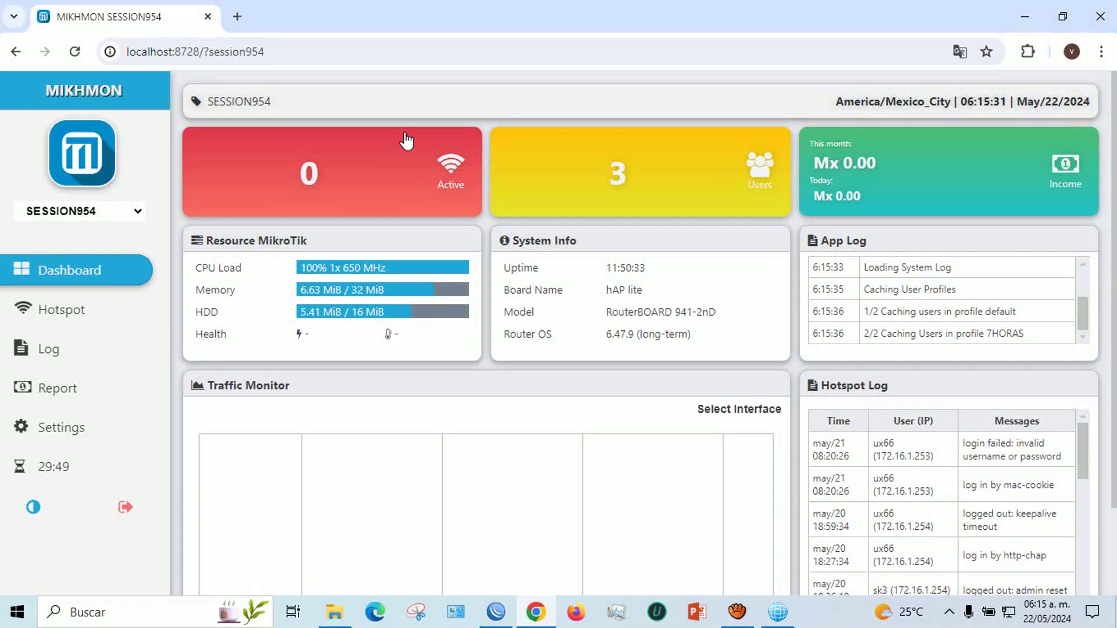
Review the session954 dashboard's live router stats, then switch to WinBox
scroll(491, 316, "down", 2)
scroll(490, 317, "up", 2)
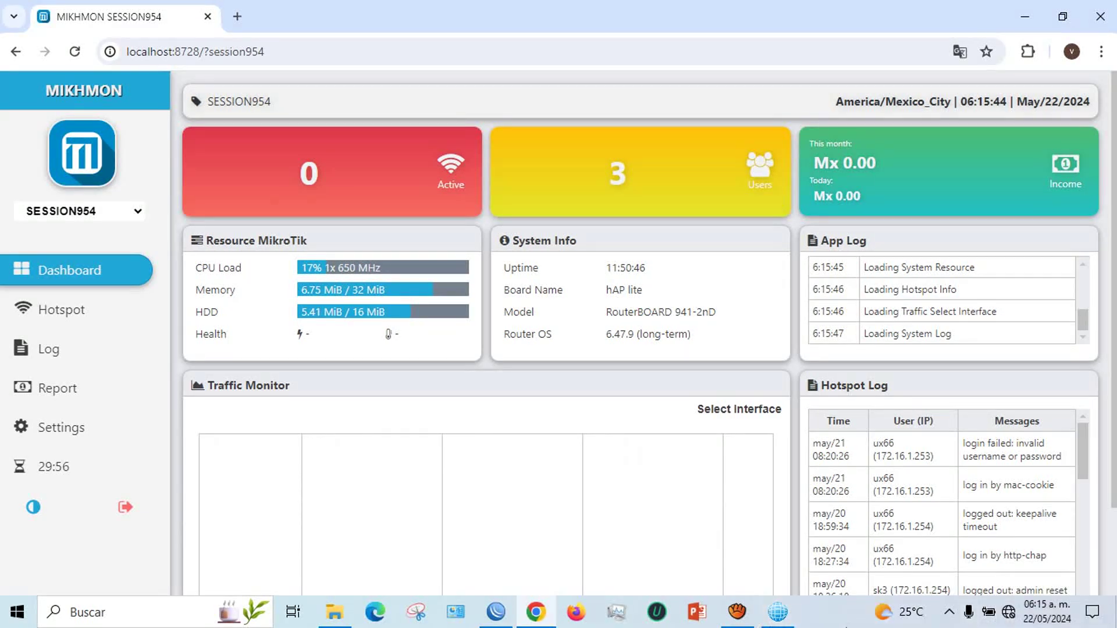
key("alt+Tab")
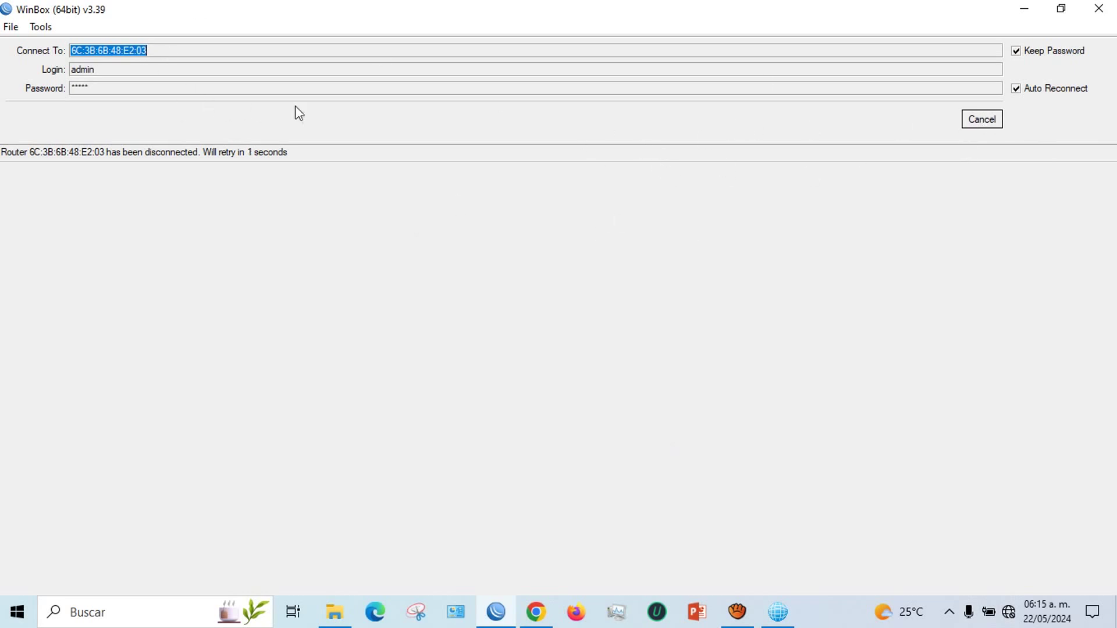
Close the WinBox connection window and join the 3Bumen Wi-Fi so the dashboard reloads
left_click(1094, 13)
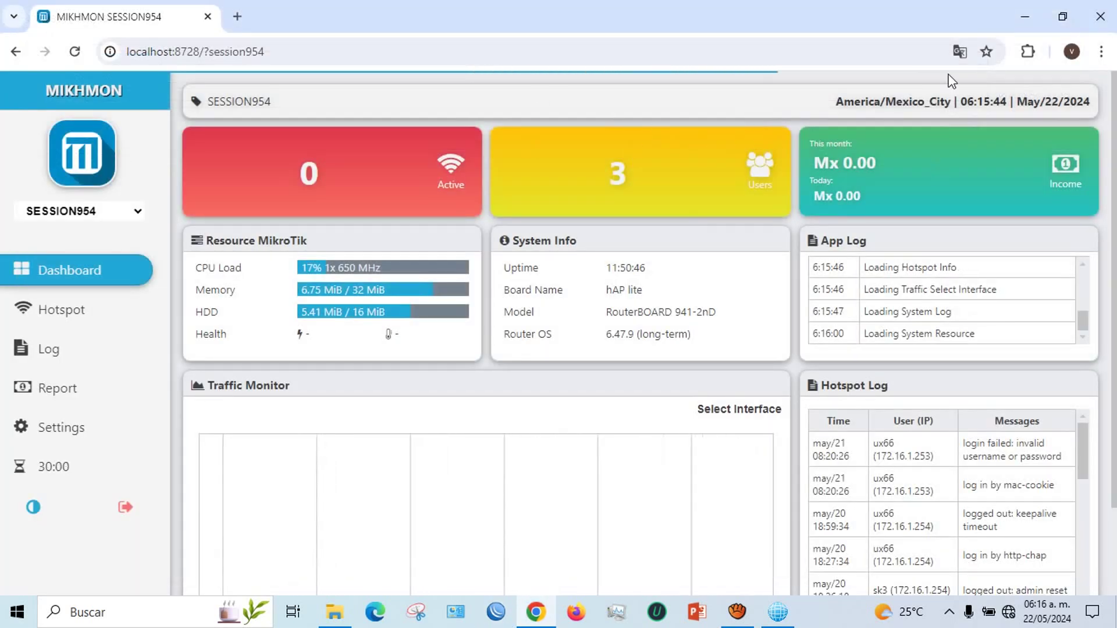
left_click(76, 52)
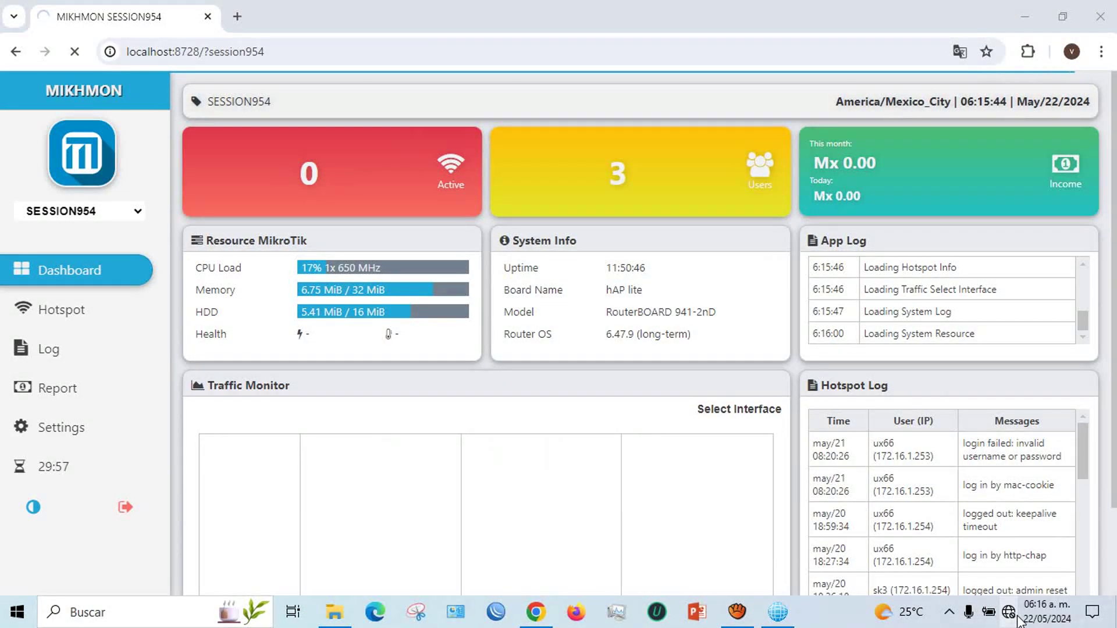
left_click(1019, 620)
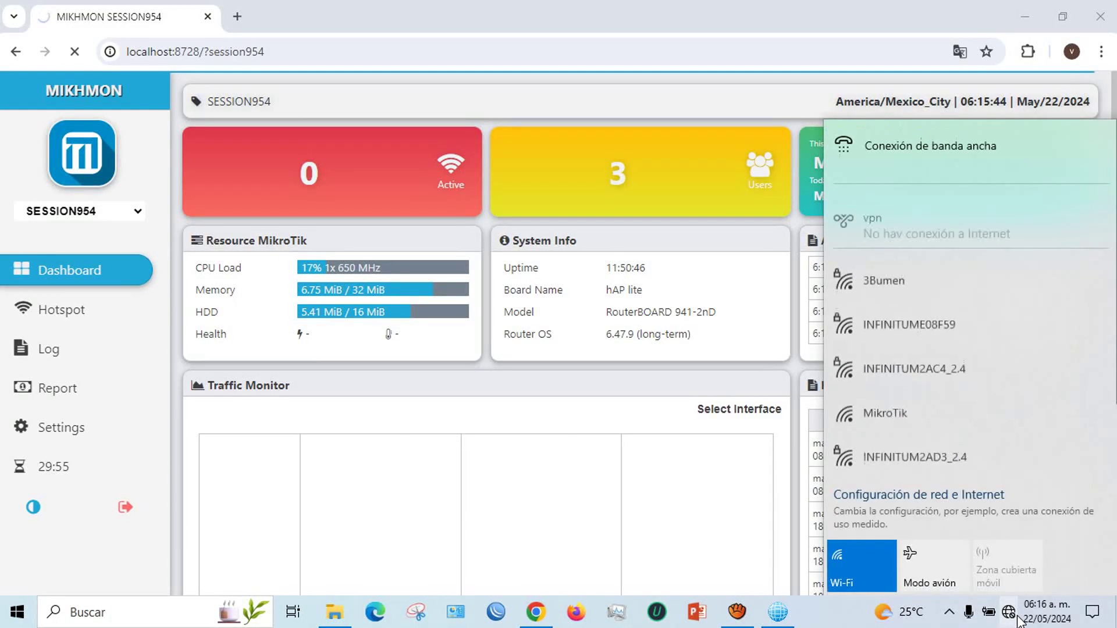
left_click(885, 290)
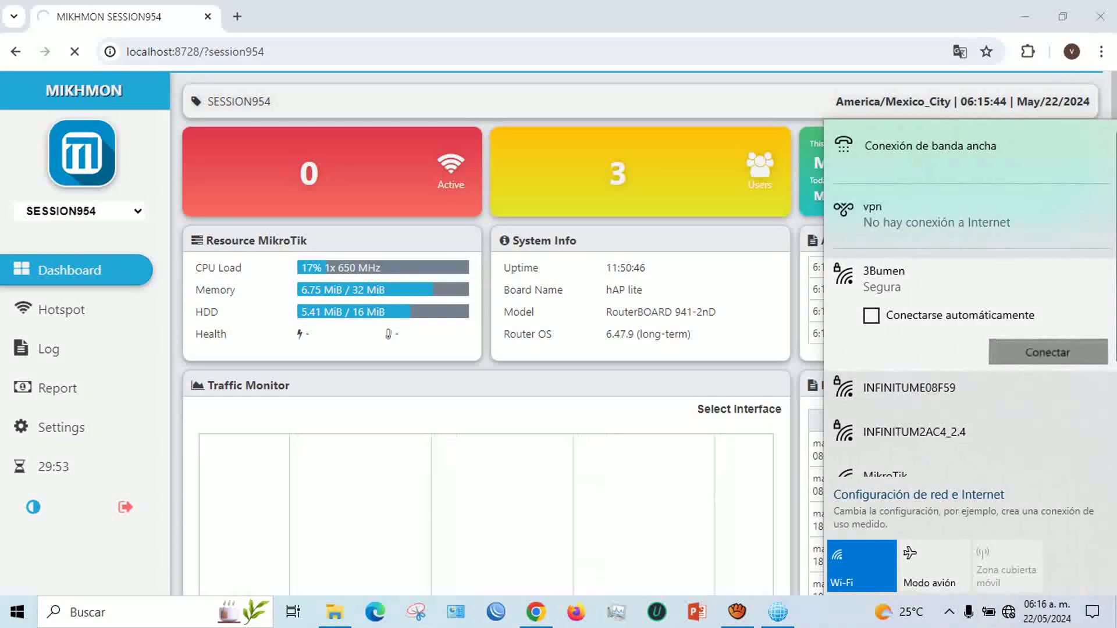
left_click(1046, 351)
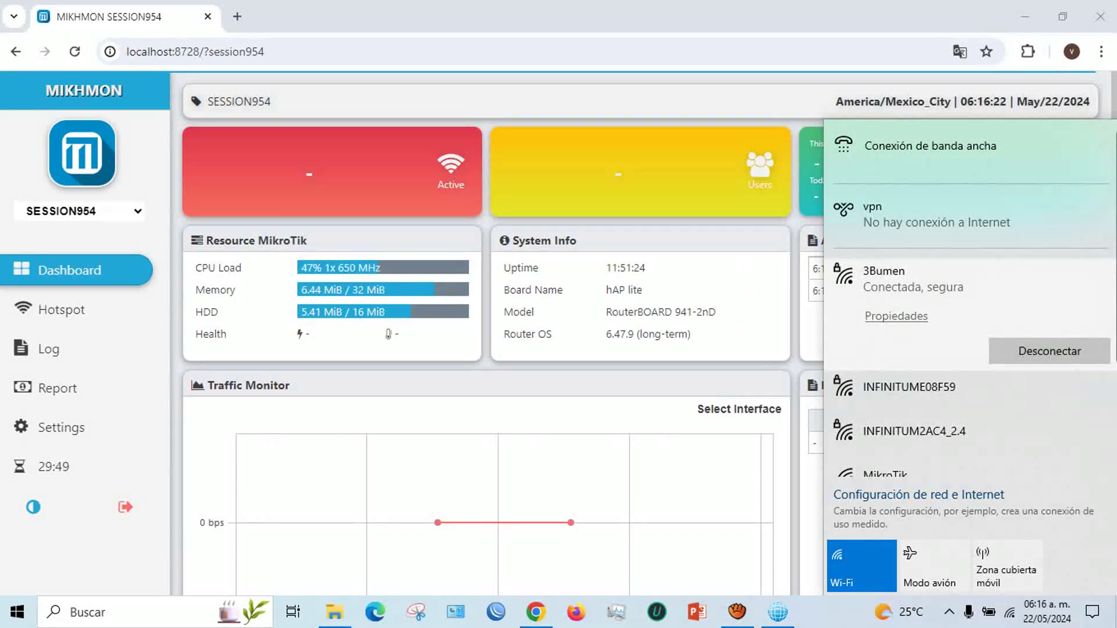
left_click(1009, 618)
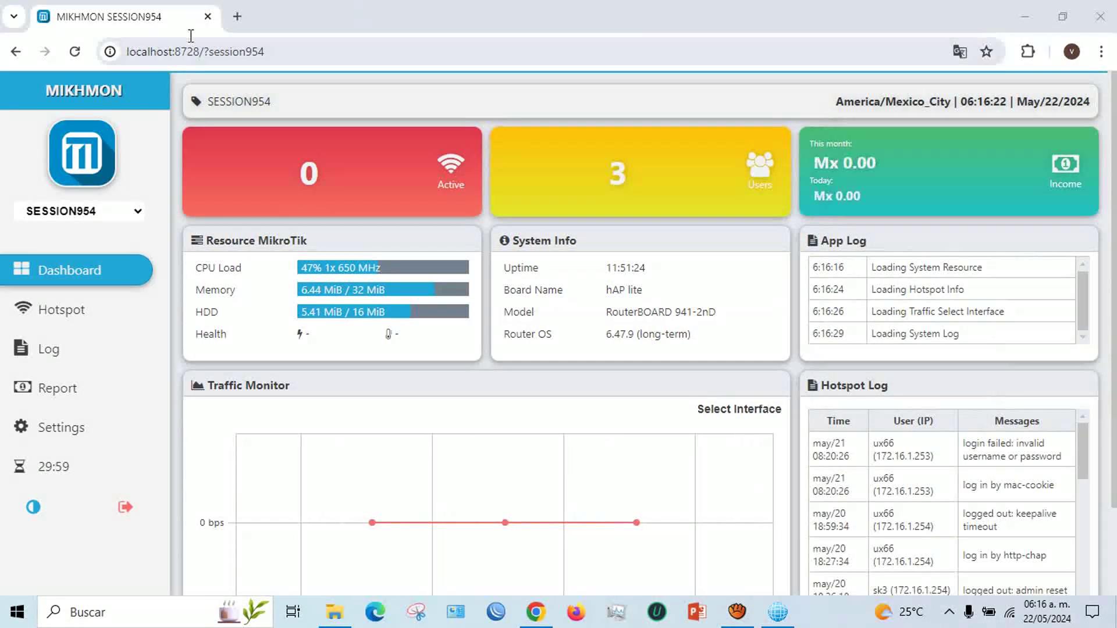
Close Chrome, shut down the Mikhmon PHP Web Server and close the Mikhmonv4b2 folder
left_click(208, 16)
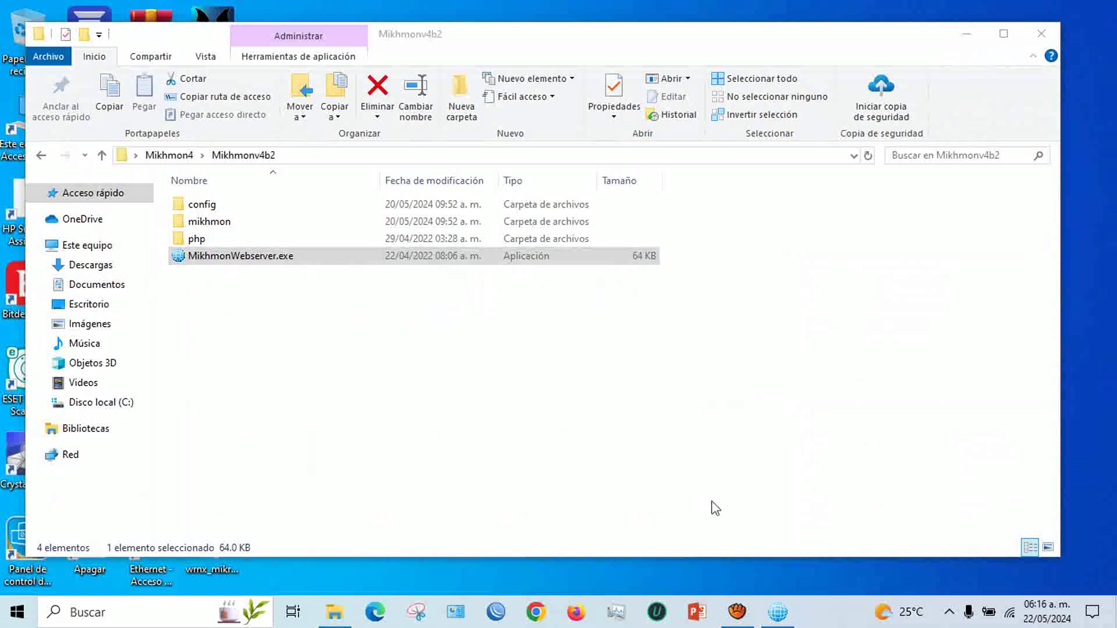
left_click(778, 612)
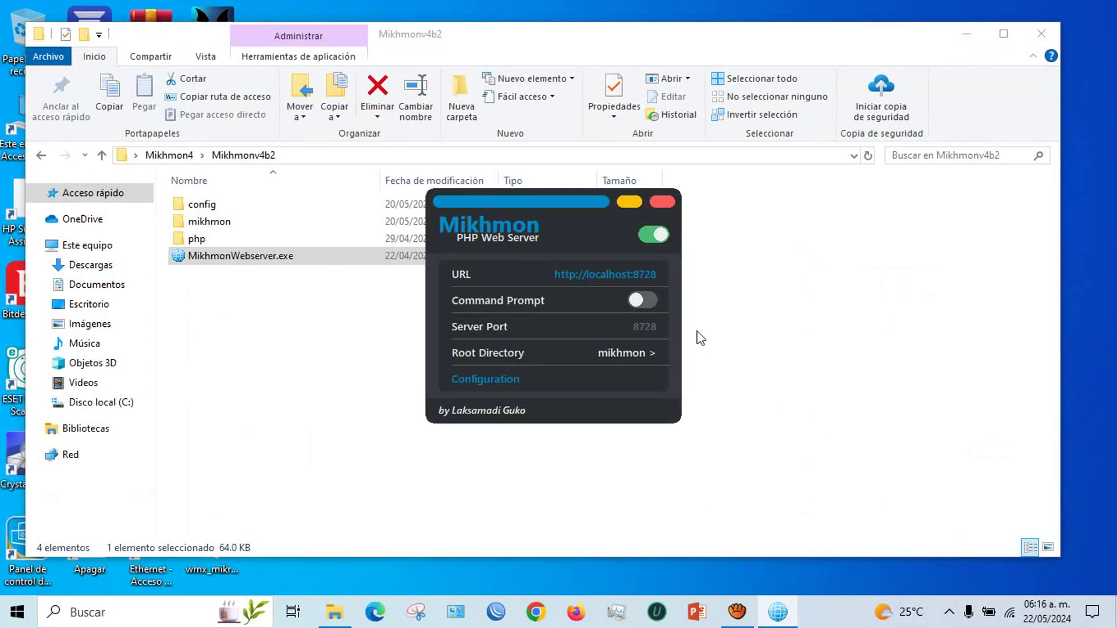
left_click(662, 205)
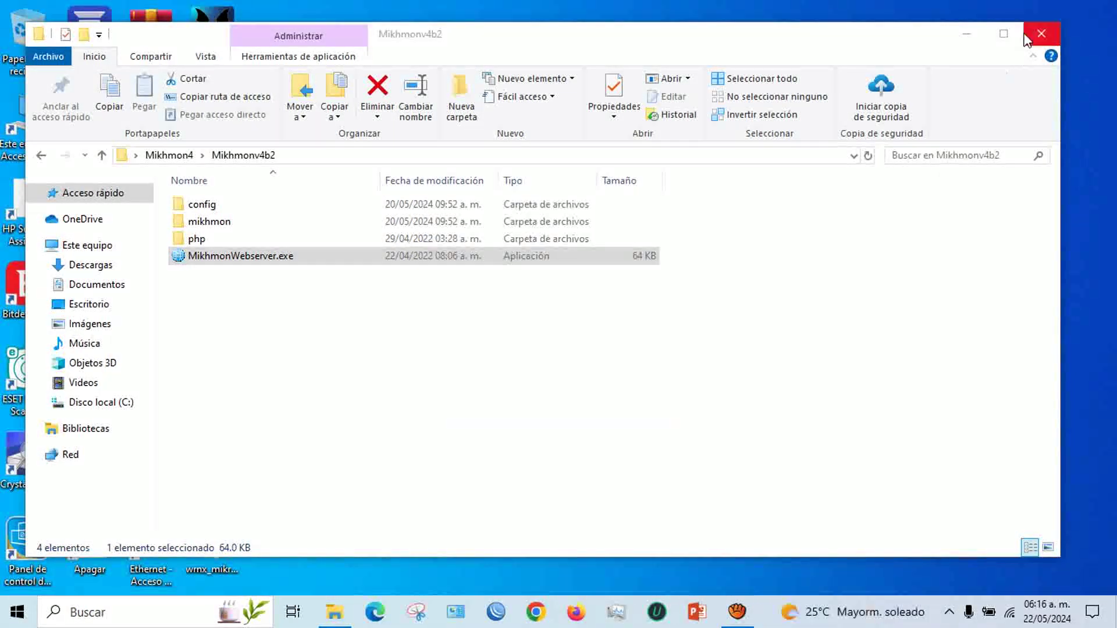
left_click(1025, 36)
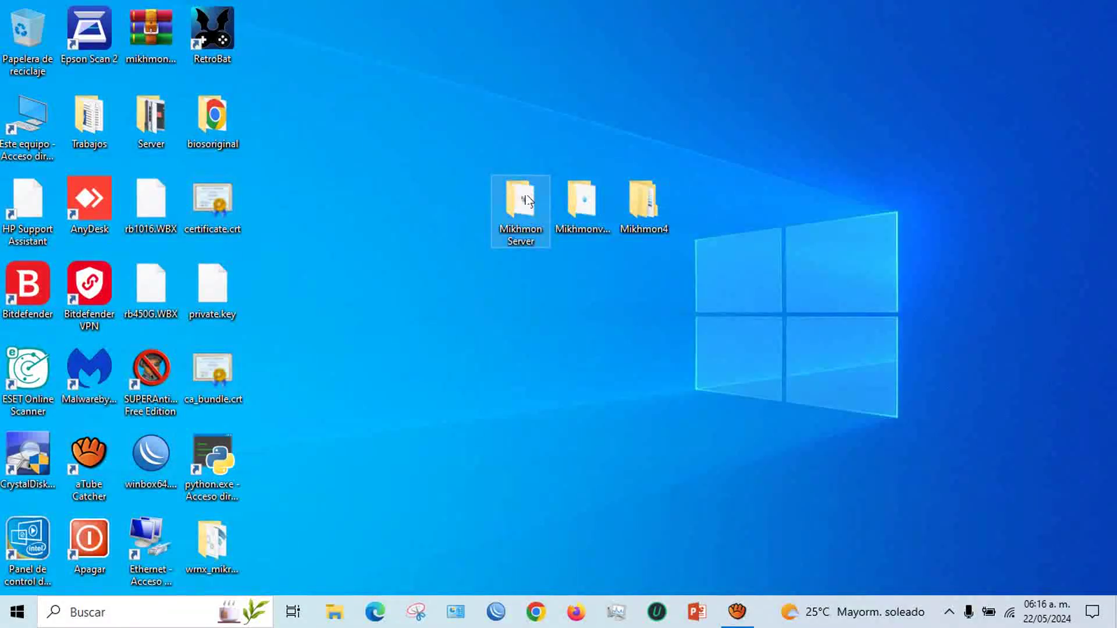
Run MikhmonServer.exe from the Mikhmon Server folder and open Mikhmon in the browser
double_click(527, 200)
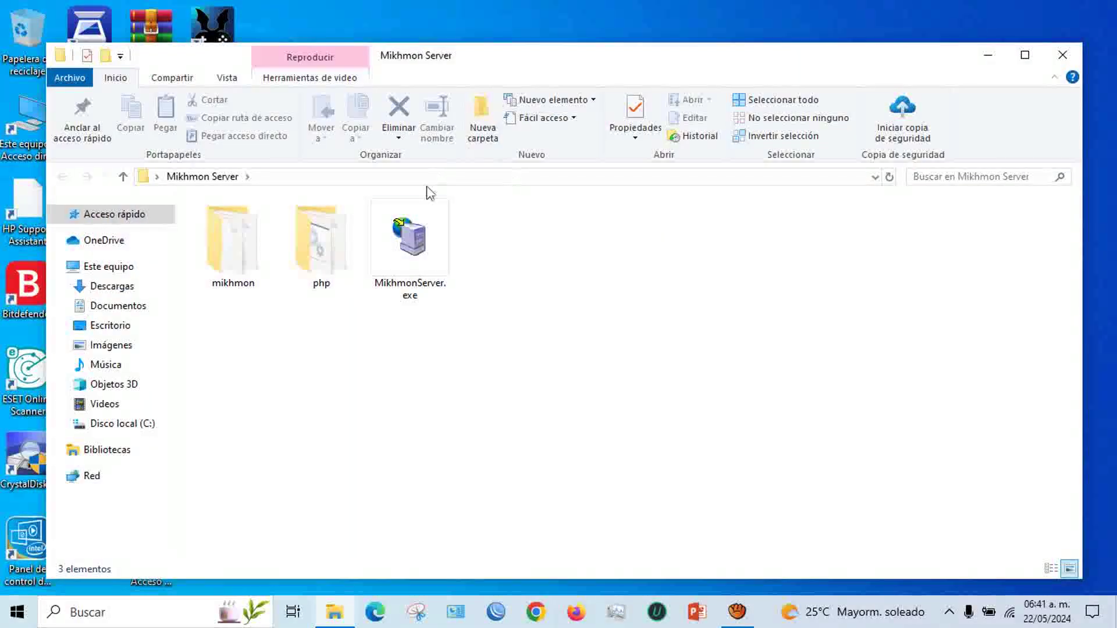
left_click(415, 235)
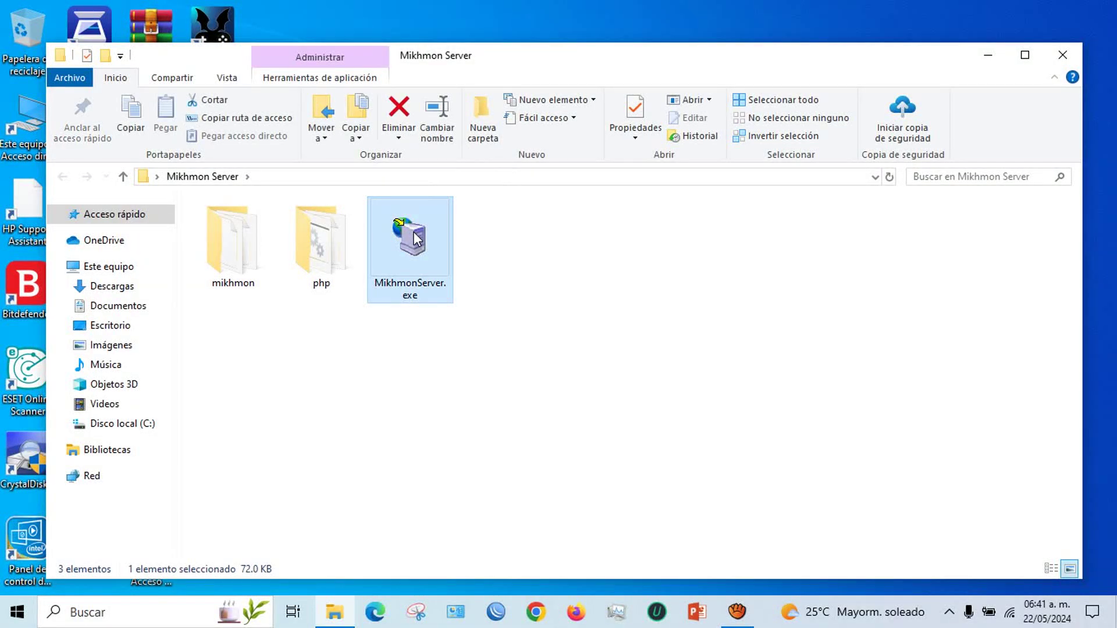
double_click(415, 236)
left_click(618, 317)
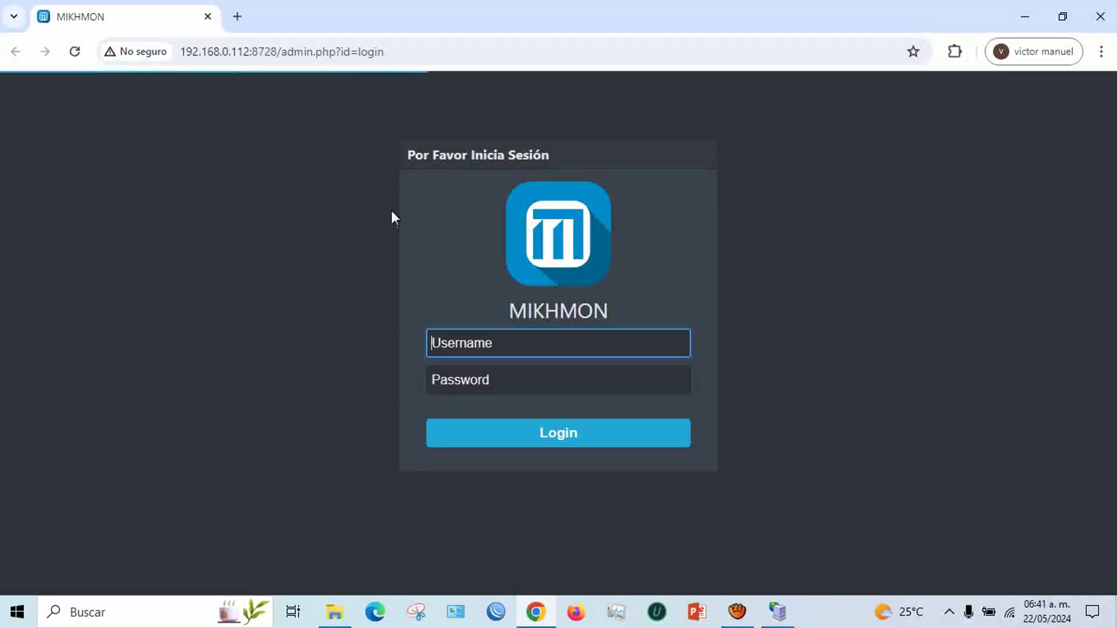
Sign in to Mikhmon and connect the HapLite session via 66170629e234.sn.mynetname.net
type("mikhmon")
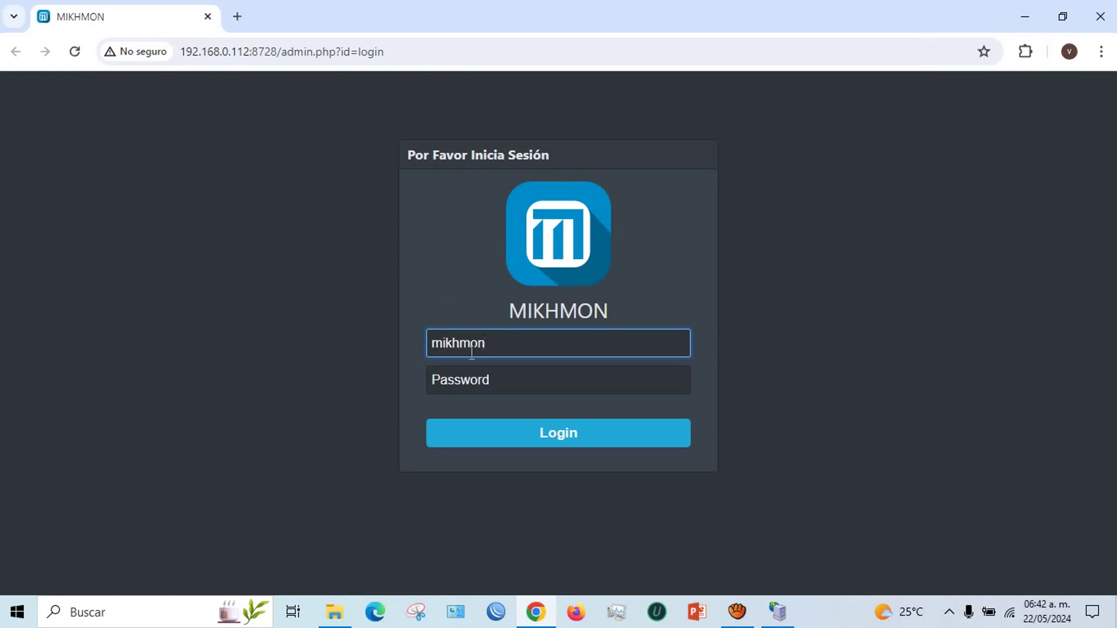
left_click(472, 380)
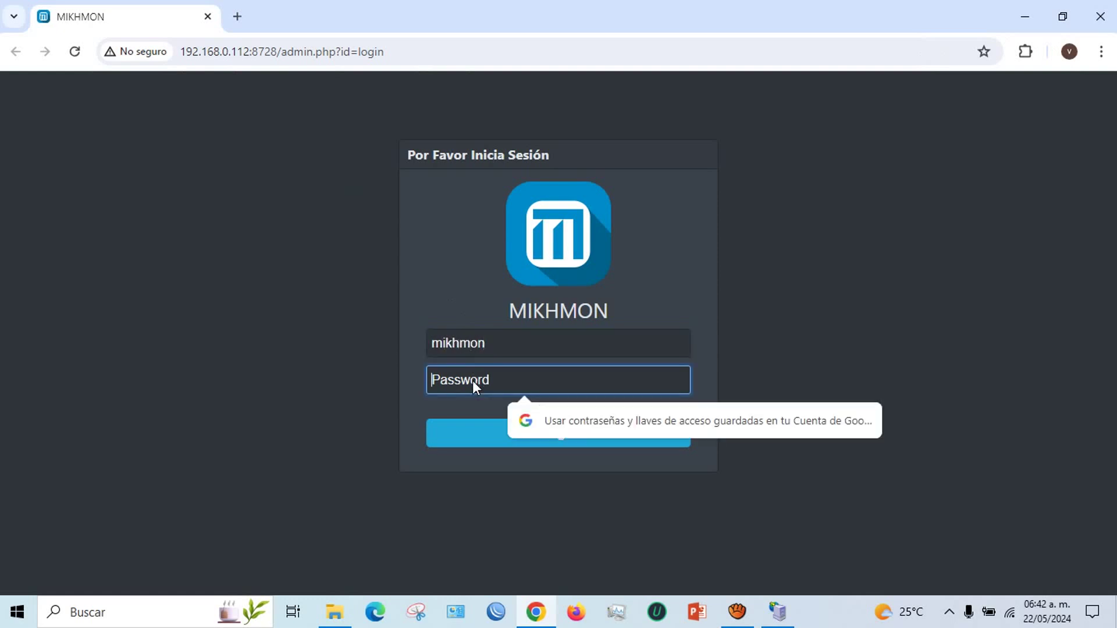
type("123")
left_click(548, 422)
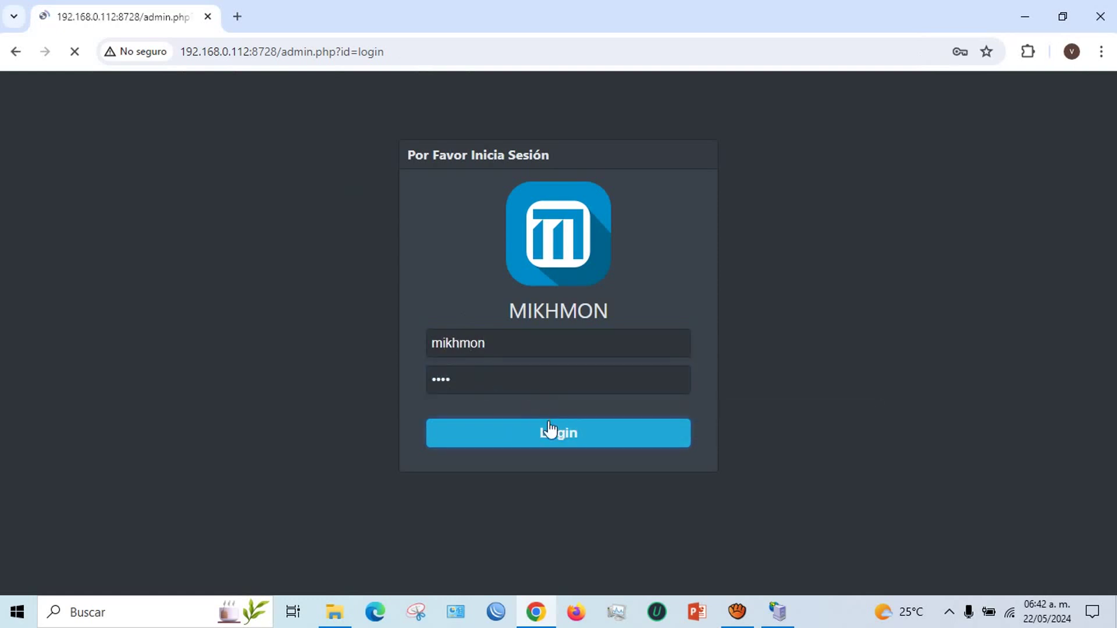
left_click(681, 299)
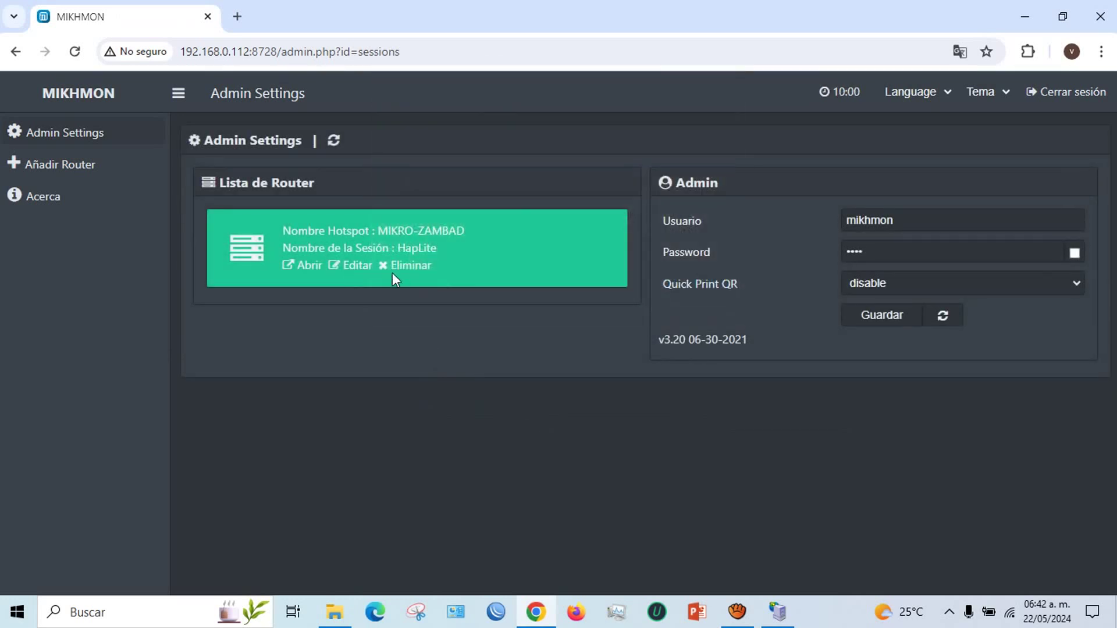
left_click(349, 266)
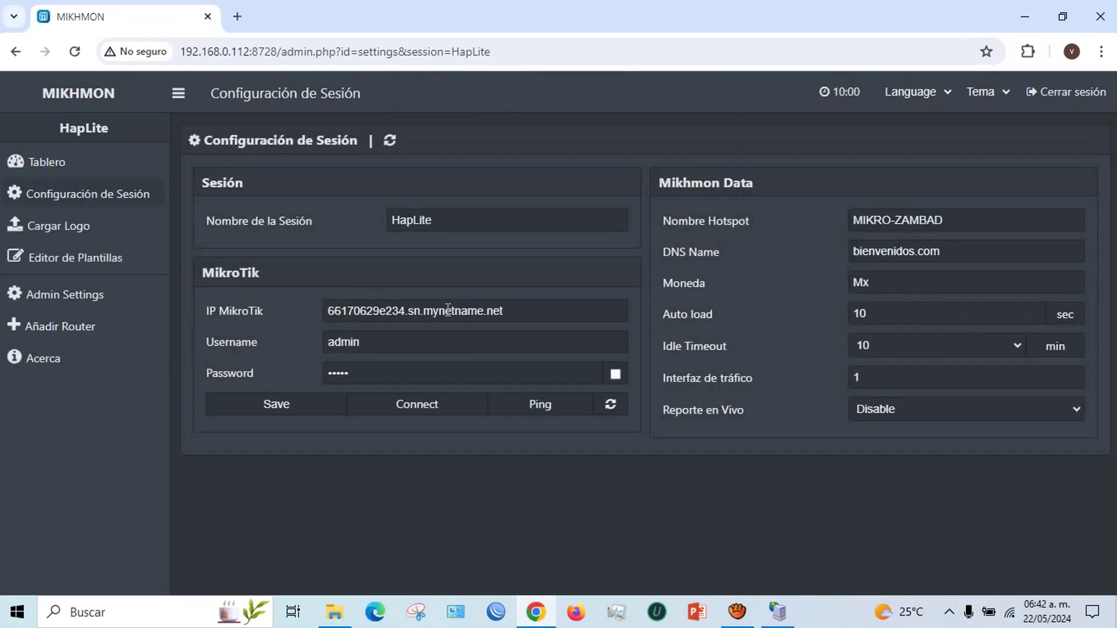
left_click(440, 410)
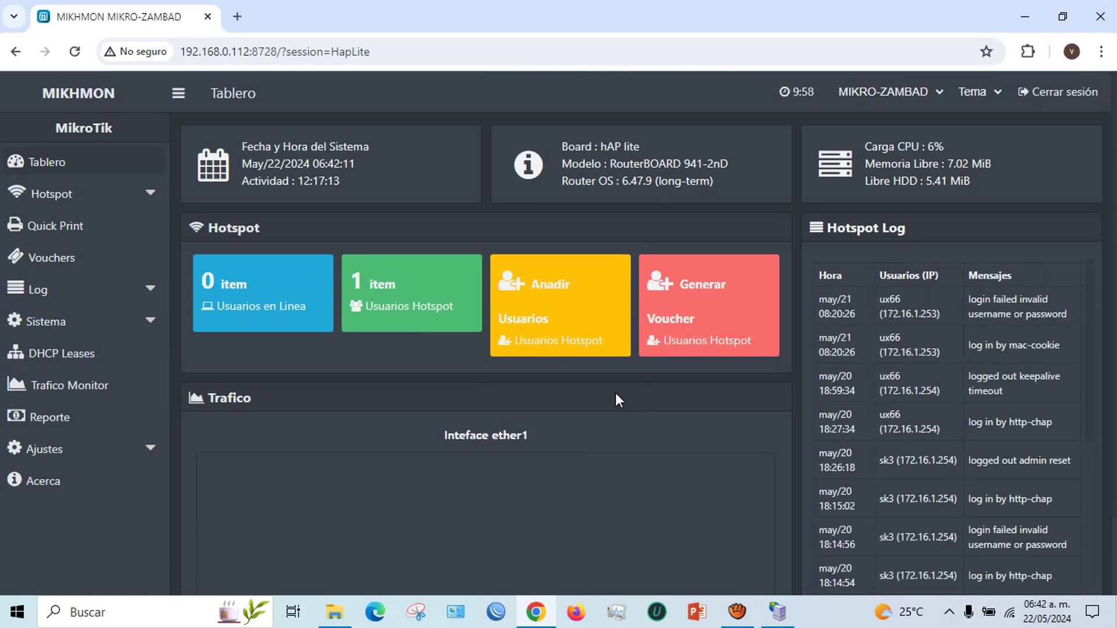
Reconnect WinBox through 66170629e234.sn.mynetname.net and check its Hotspot Users list
left_click(495, 612)
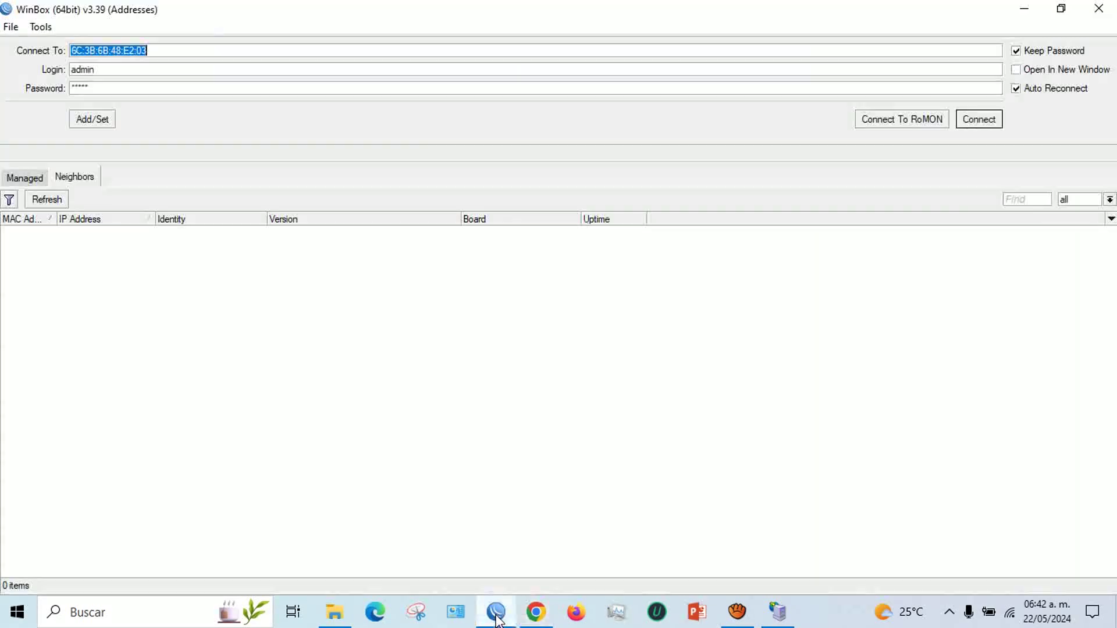
right_click(158, 46)
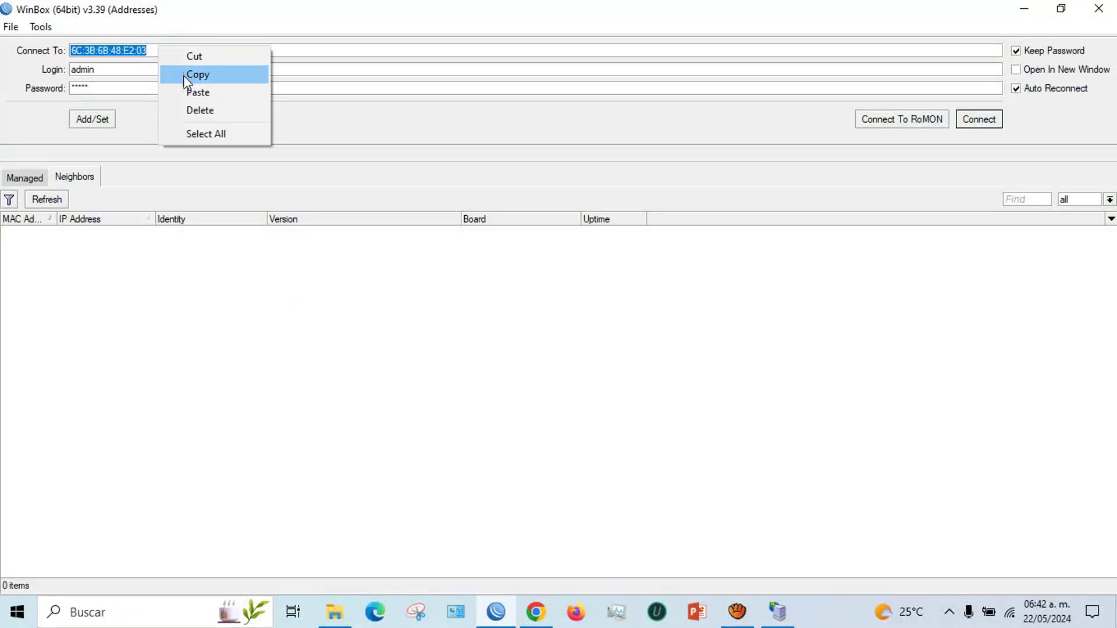
left_click(188, 87)
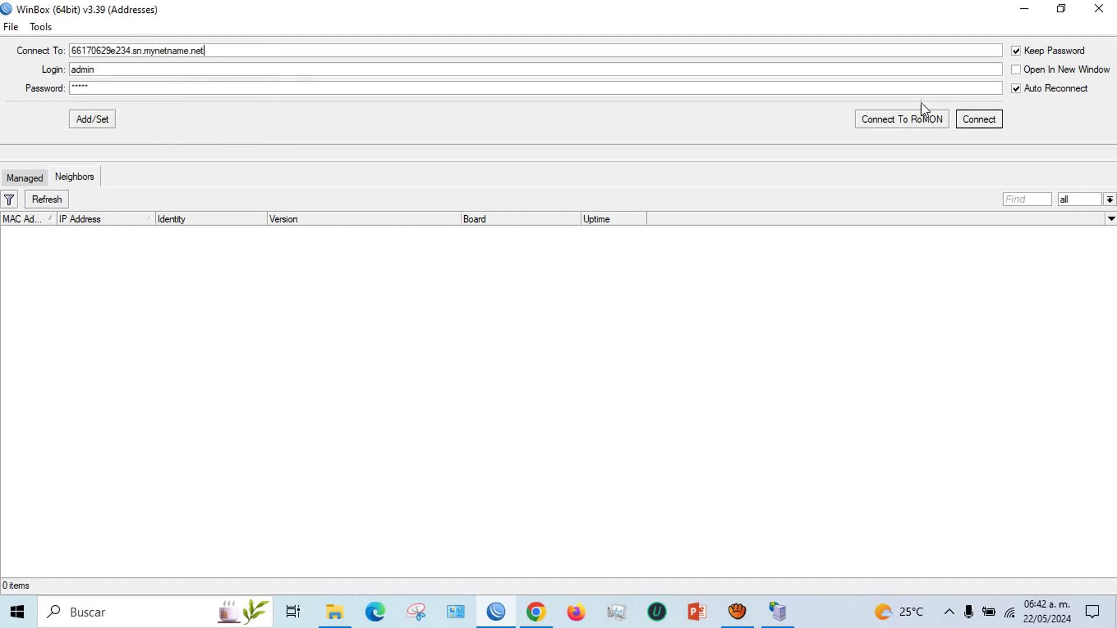
left_click(970, 119)
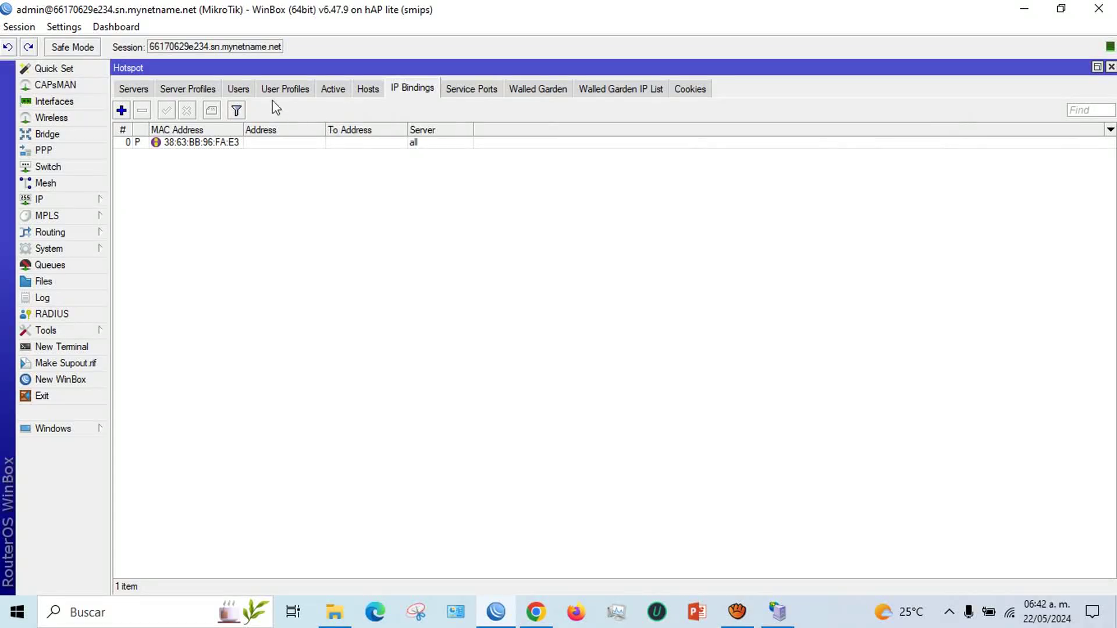
left_click(239, 89)
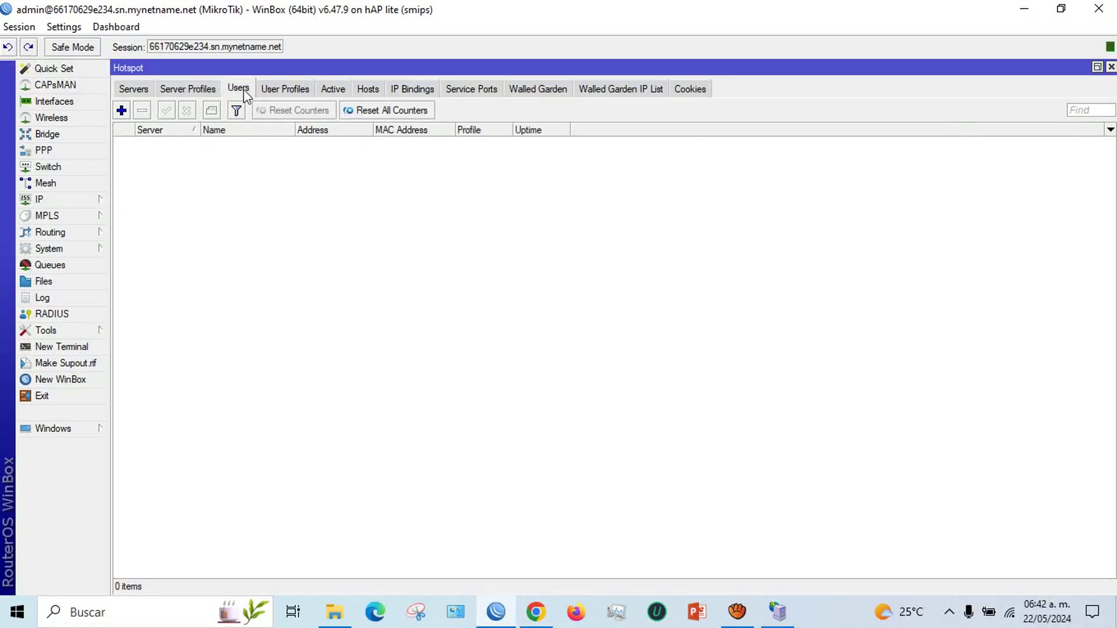
left_click(535, 612)
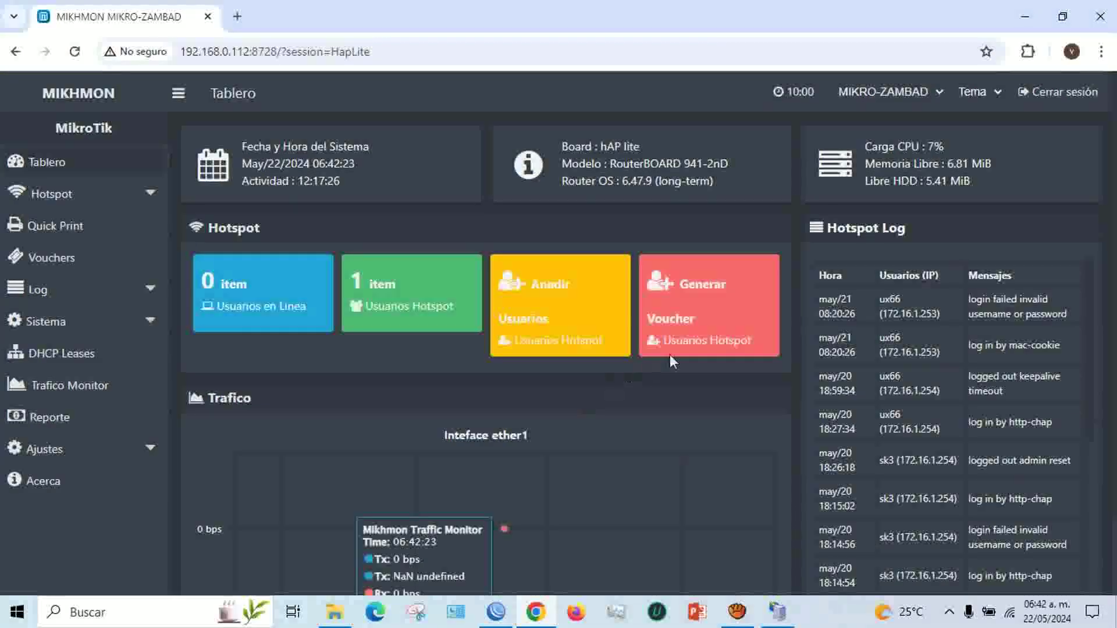
Generate 20 vouchers with Cantidad 20 on the 7HORAS profile
left_click(685, 341)
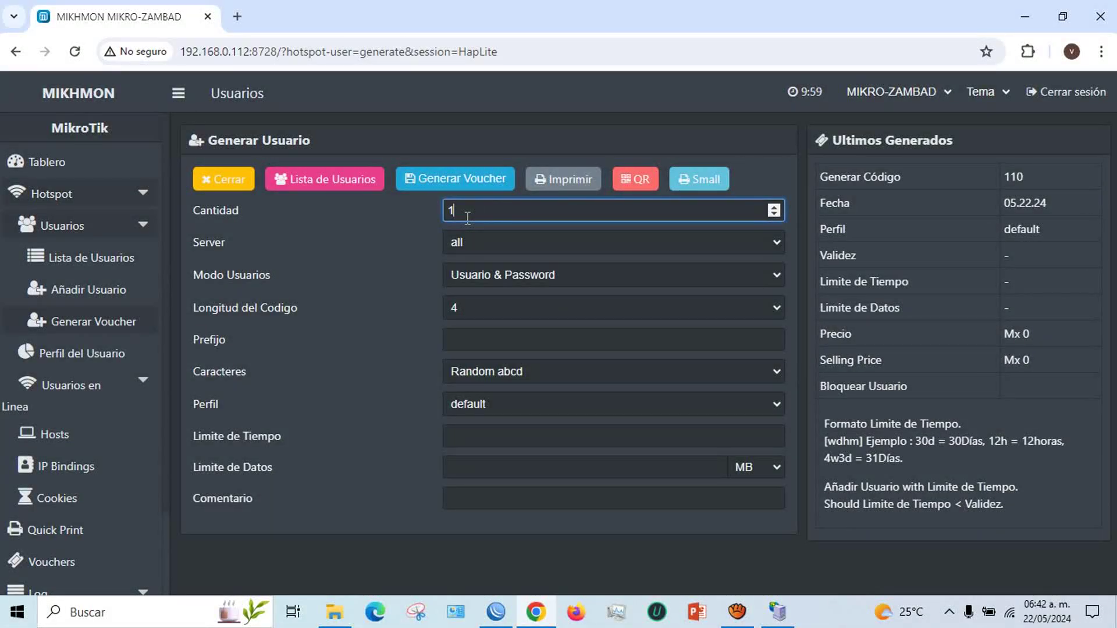
type("20")
left_click(497, 404)
left_click(501, 437)
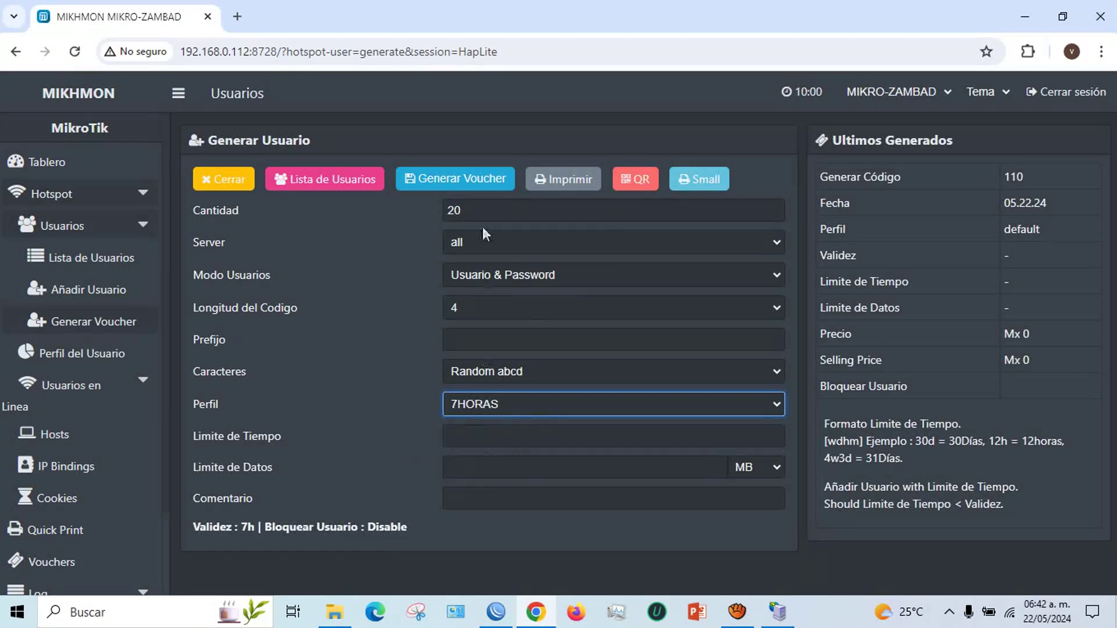
left_click(458, 180)
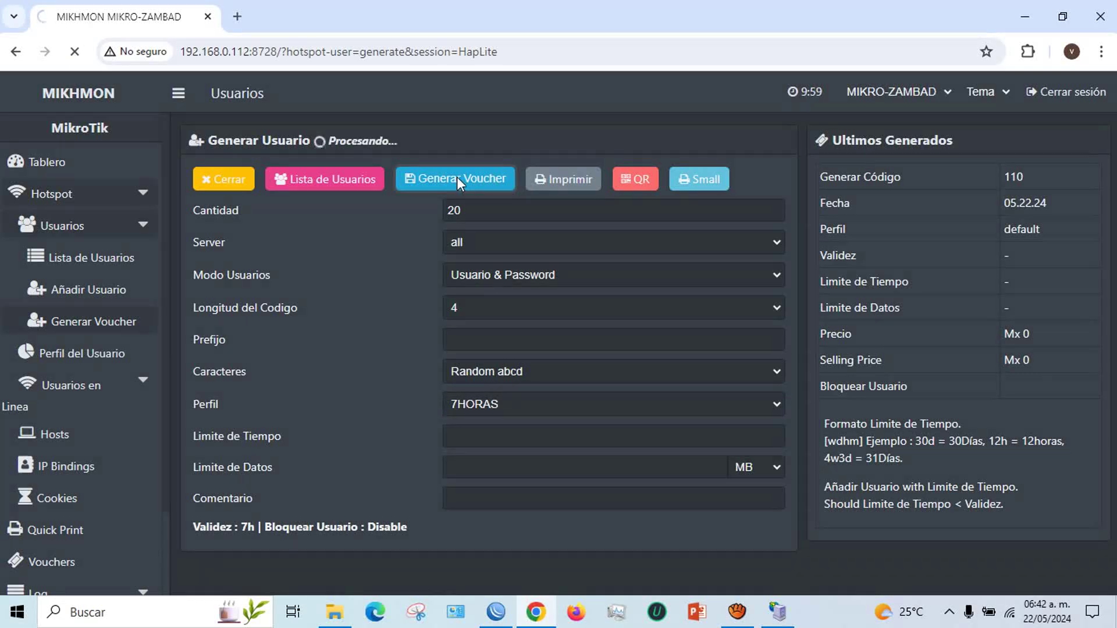
Verify the new users in WinBox, then open the printable 7-hour voucher sheet
key("alt+Tab")
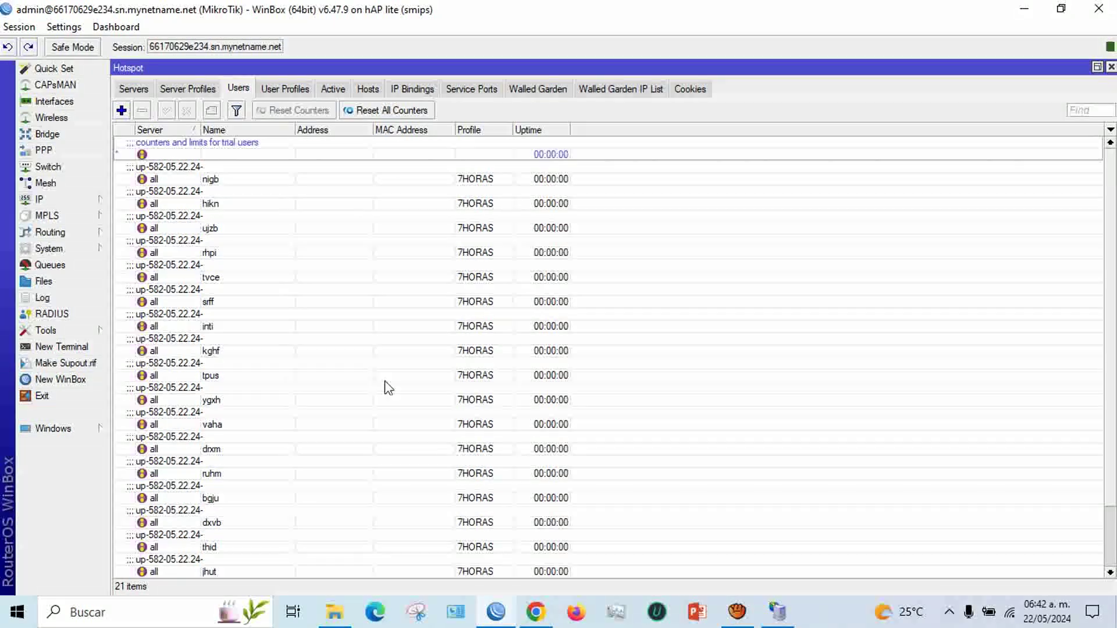
key("alt+Tab")
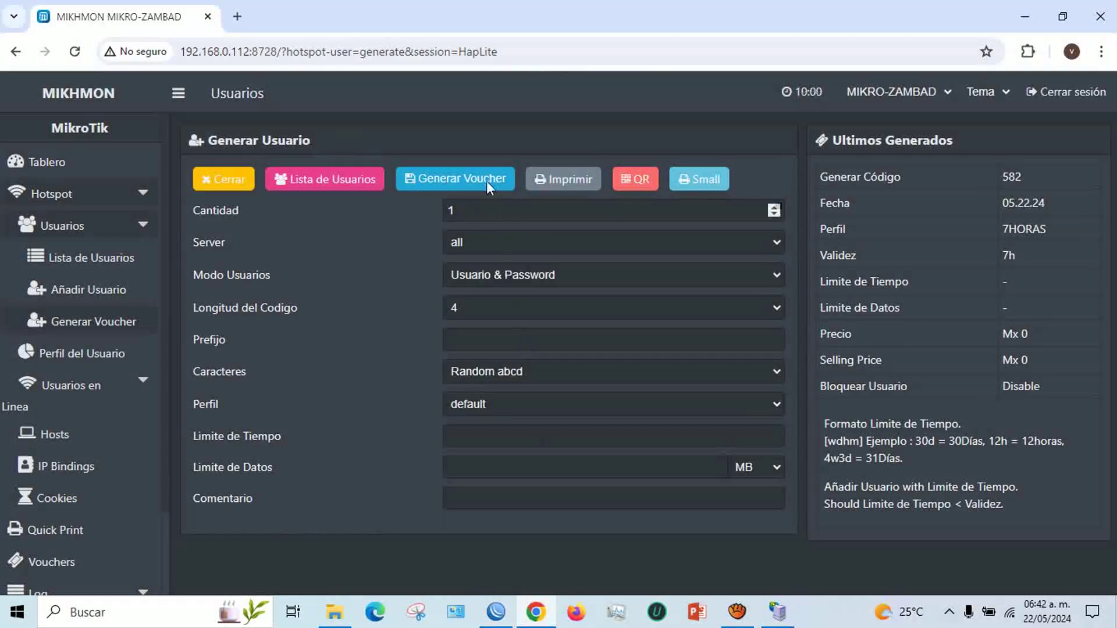
left_click(565, 181)
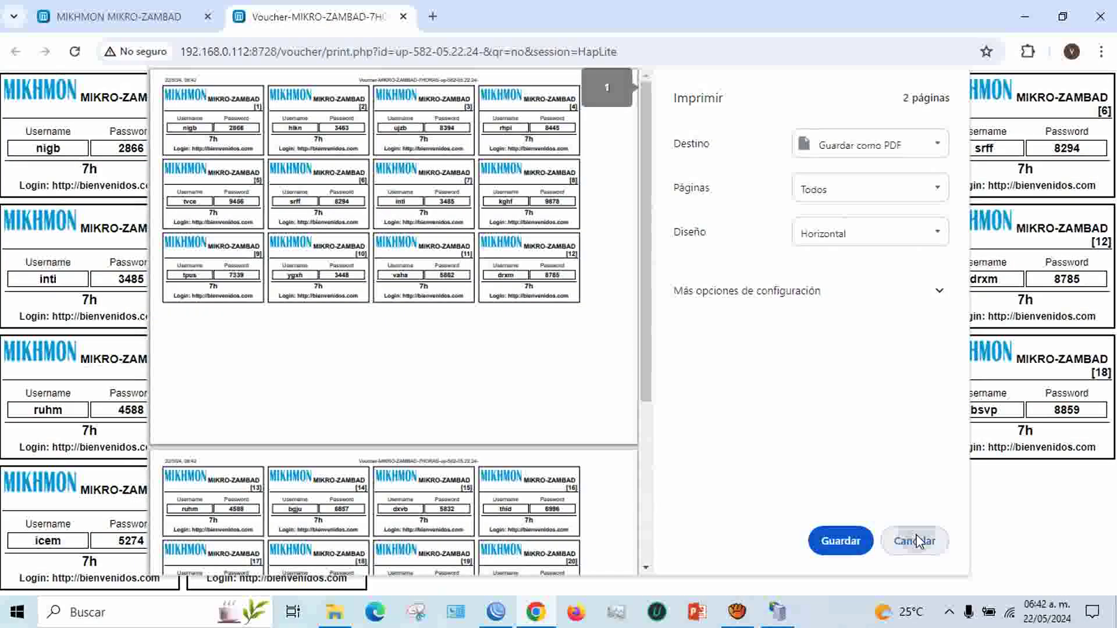
left_click(915, 540)
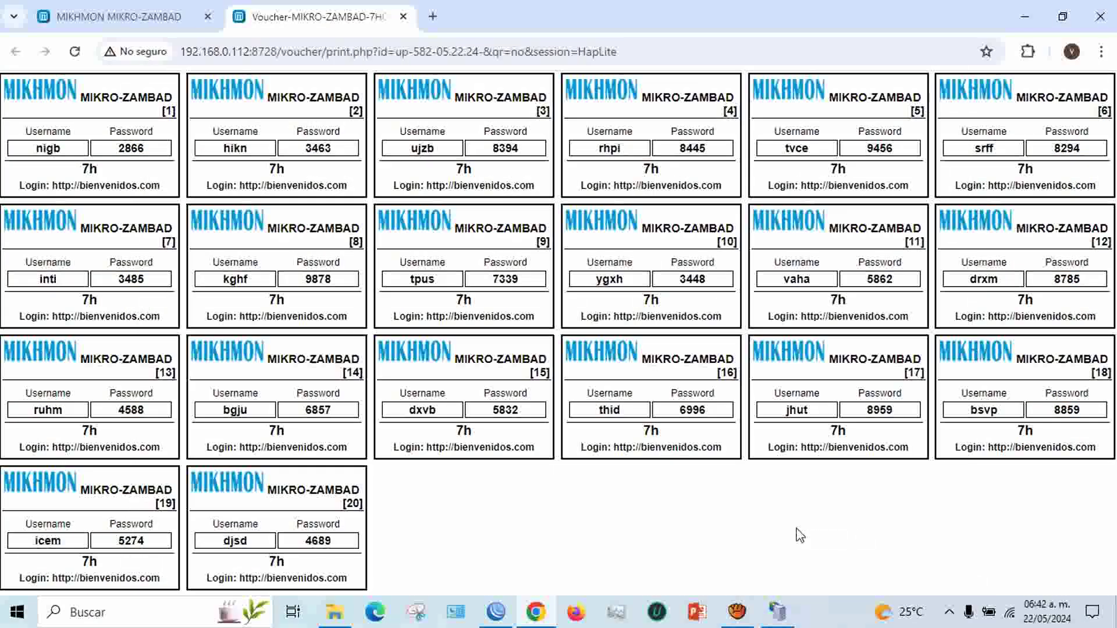